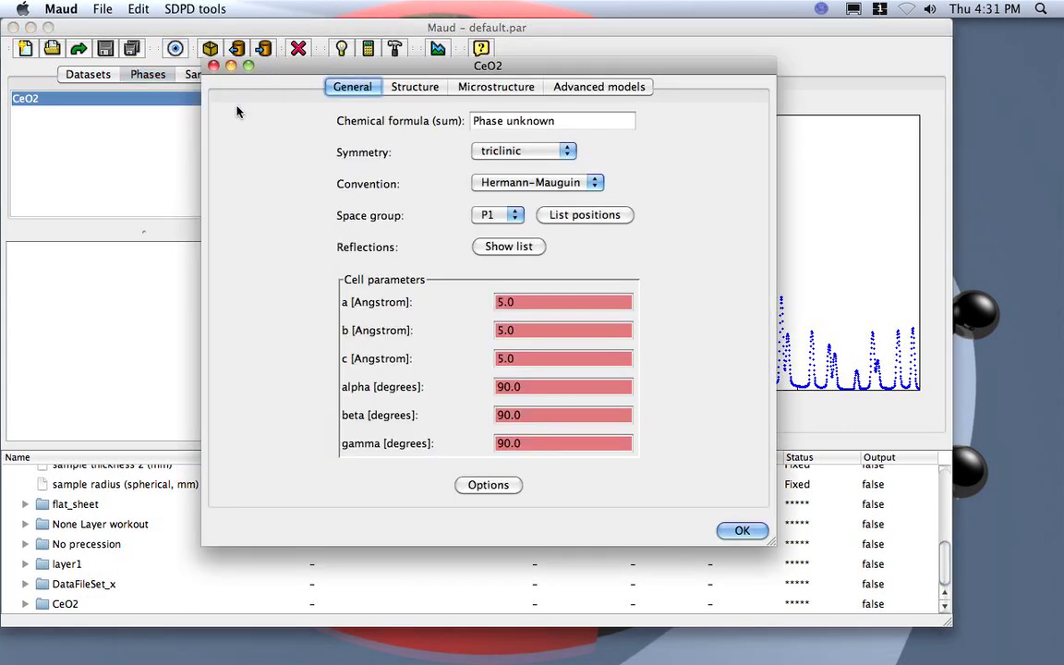
Replace the phase's chemical formula 'Phase unknown' with CeO2
{"action": "left_click_drag", "start_coordinate": [309, 68], "coordinate": [372, 65]}
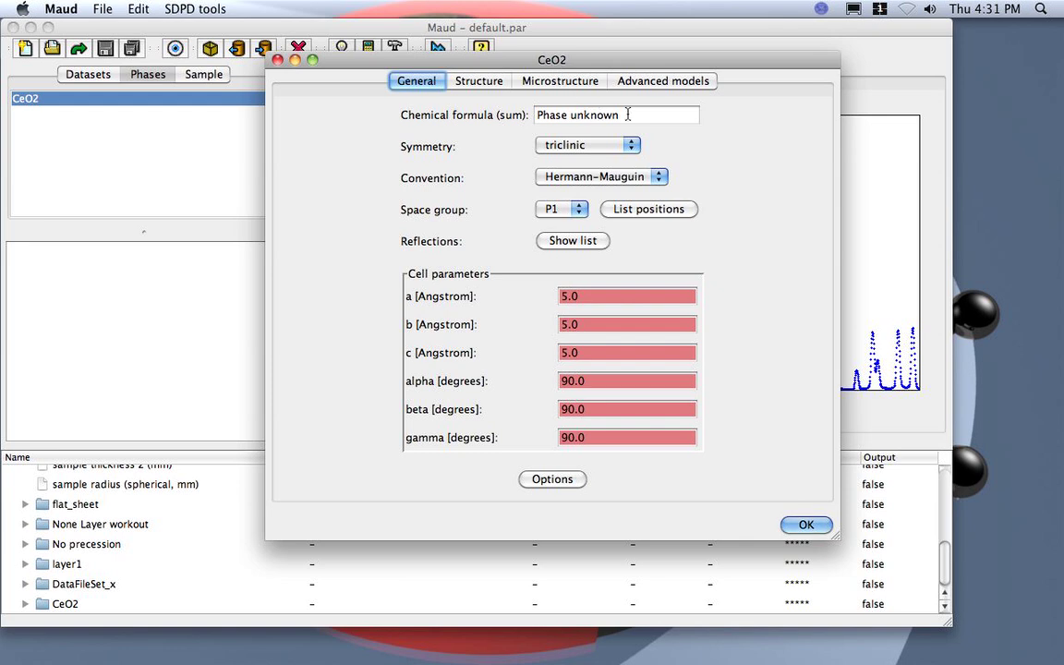
{"action": "left_click_drag", "start_coordinate": [627, 113], "coordinate": [525, 113]}
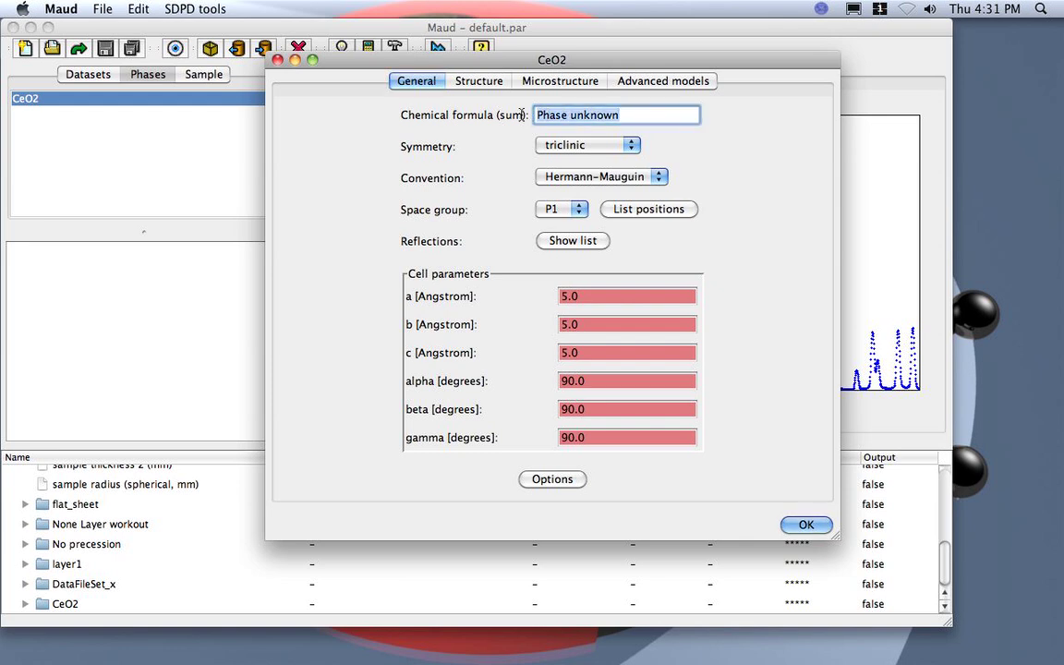
{"action": "type", "text": "CeO2"}
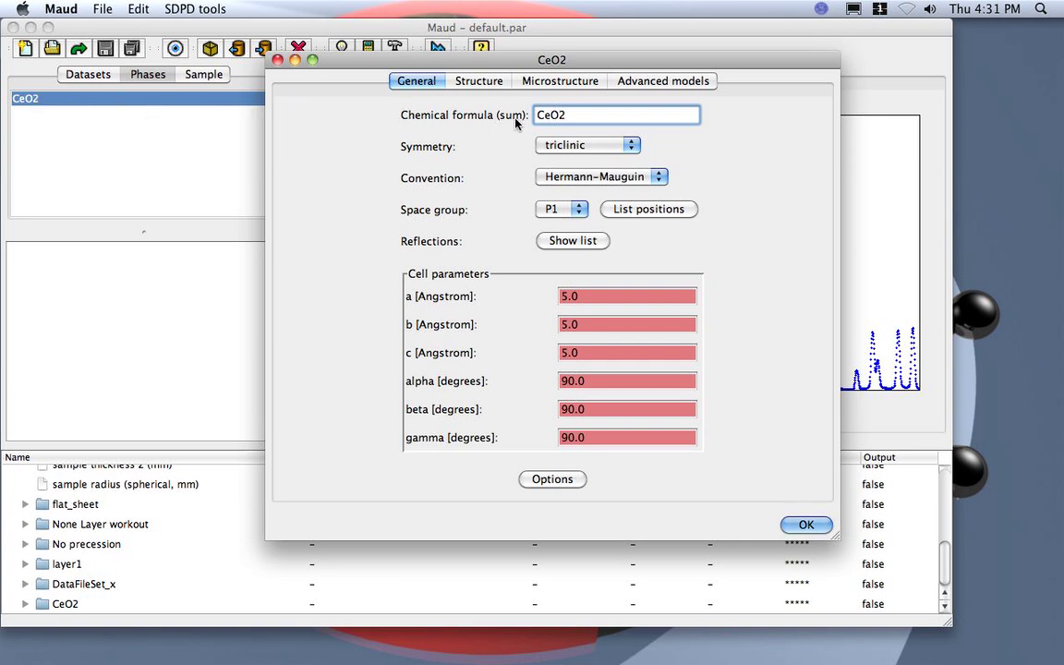
Set cubic symmetry with space group Fm-3m and list its general site positions
{"action": "left_click", "coordinate": [563, 147]}
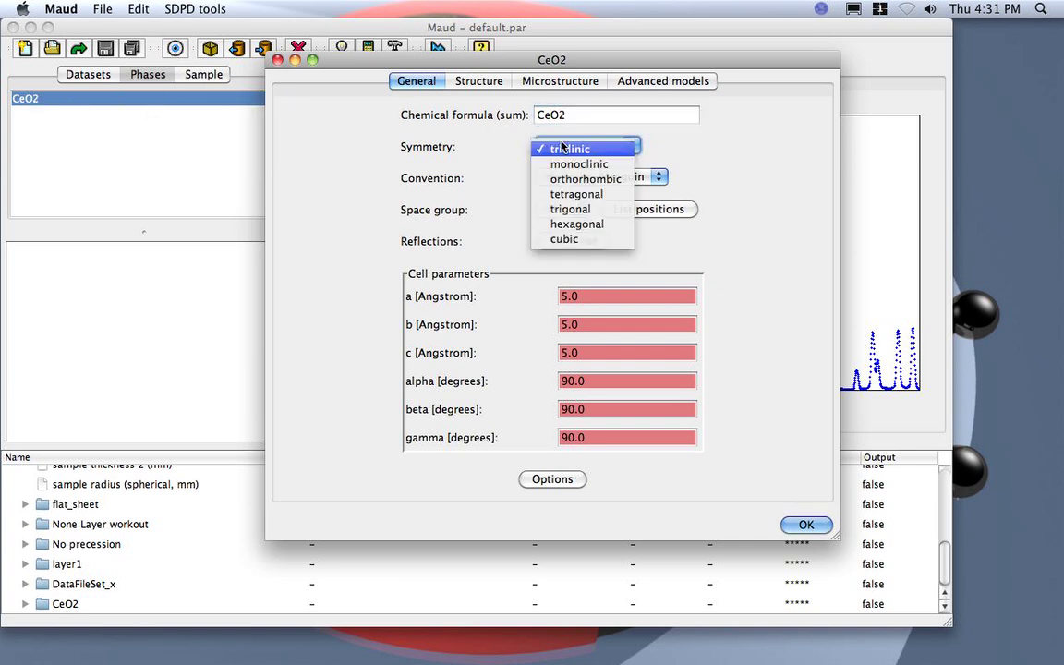
{"action": "left_click", "coordinate": [567, 239]}
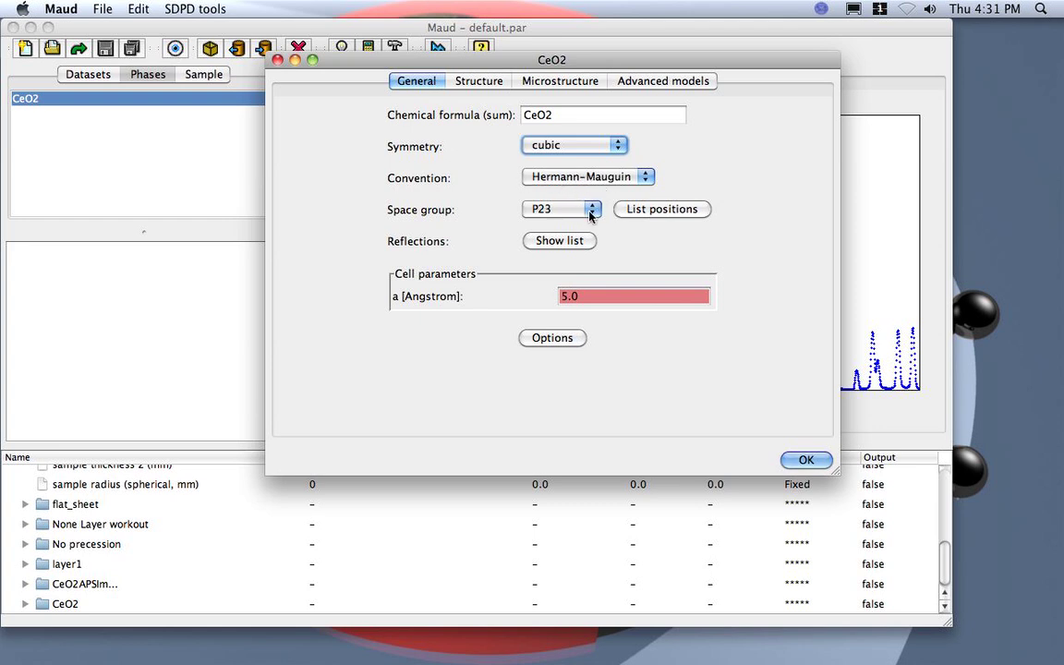
{"action": "left_click", "coordinate": [592, 210]}
{"action": "left_click_drag", "start_coordinate": [589, 231], "coordinate": [592, 288]}
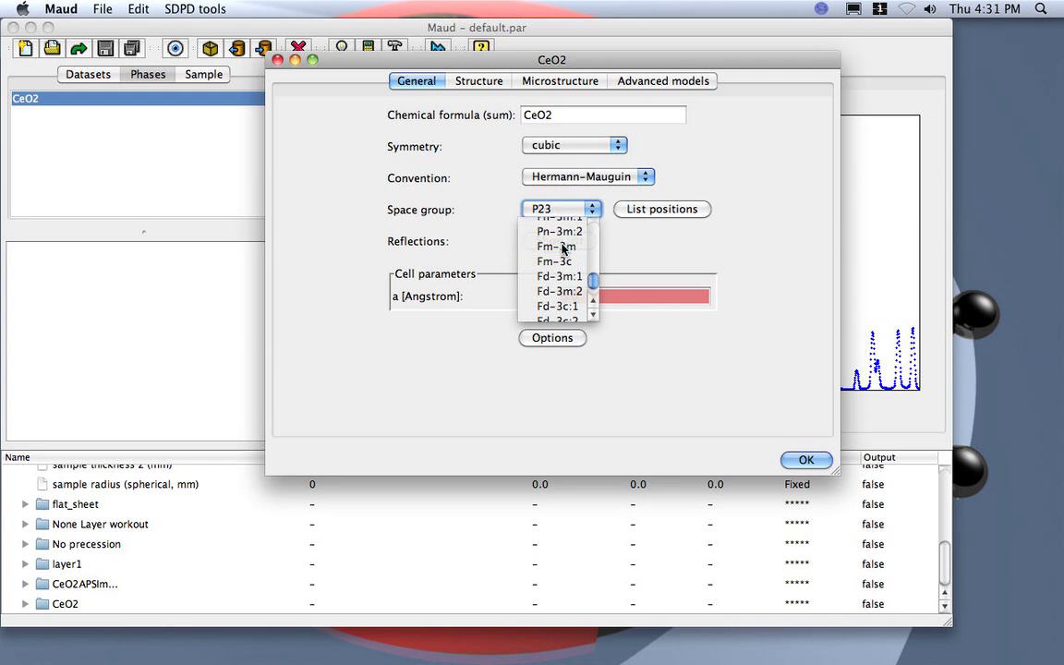
{"action": "left_click", "coordinate": [554, 245]}
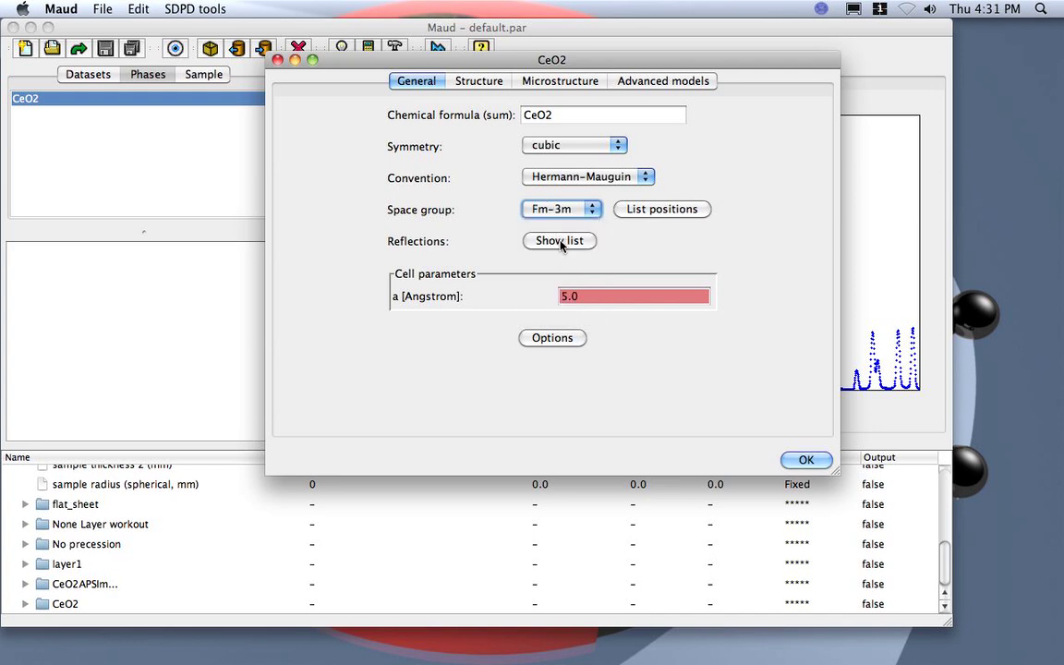
{"action": "left_click", "coordinate": [649, 212]}
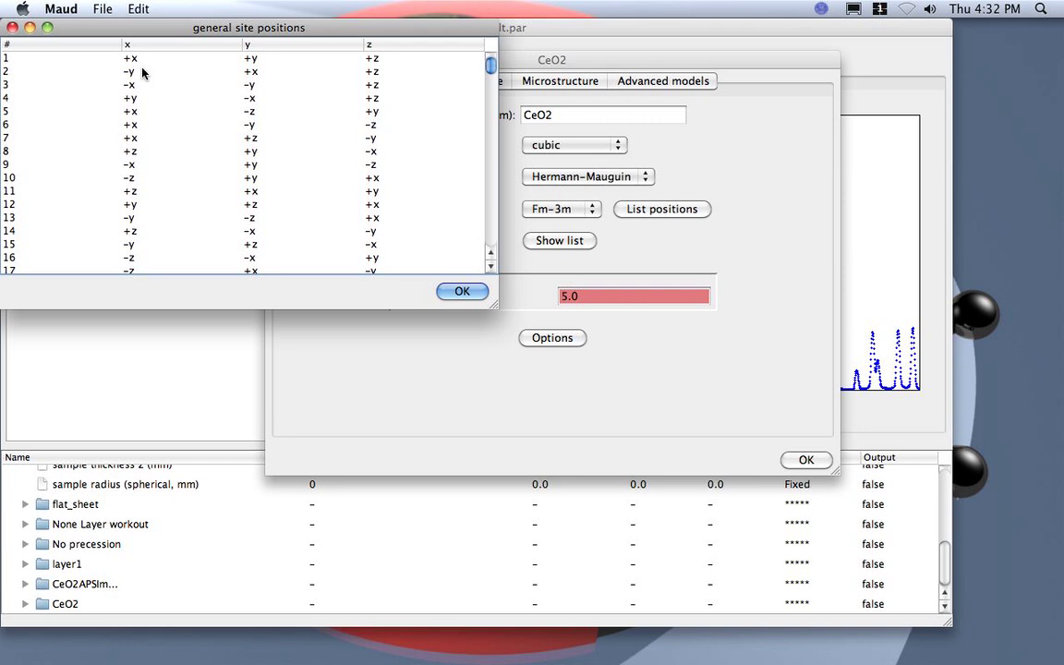
Close the Fm-3m general positions list, back to the CeO2 phase editor
{"action": "left_click", "coordinate": [12, 26]}
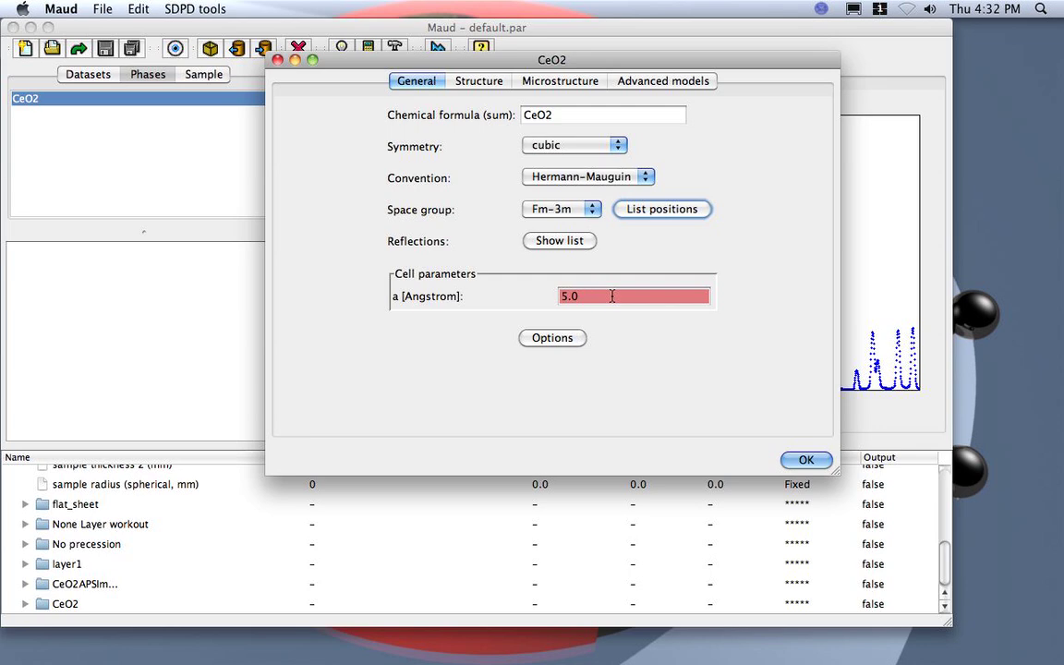
Copy cell length 5.41129 from the recent file CeO2_ETT1_120s_00005c.par in TextEdit
{"action": "mouse_move", "coordinate": [428, 637]}
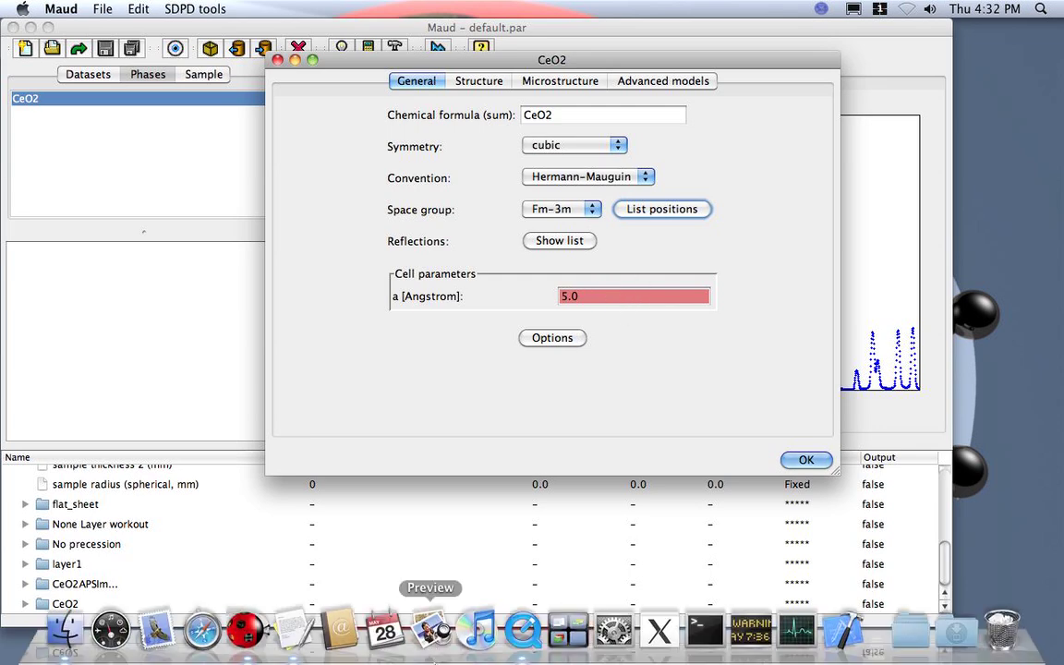
{"action": "left_click", "coordinate": [292, 631]}
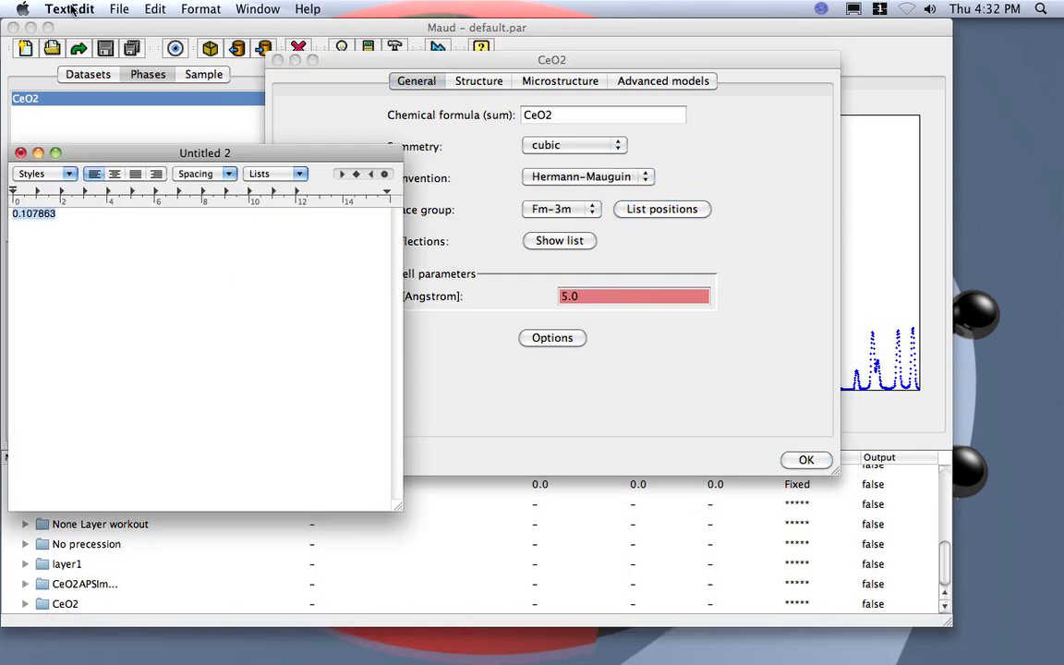
{"action": "left_click", "coordinate": [117, 10]}
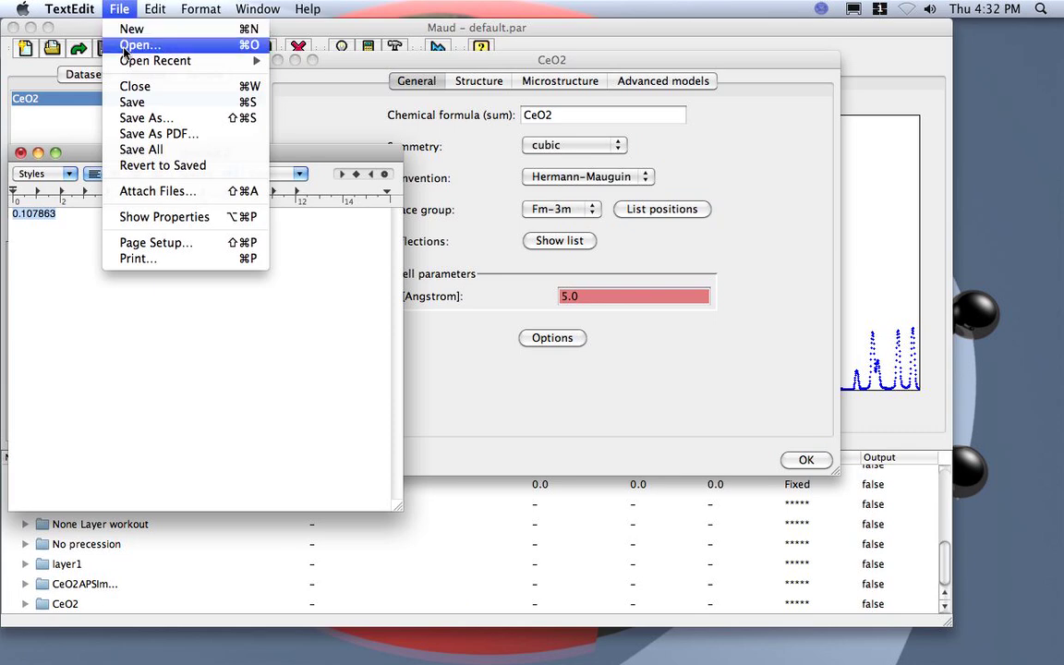
{"action": "mouse_move", "coordinate": [181, 58]}
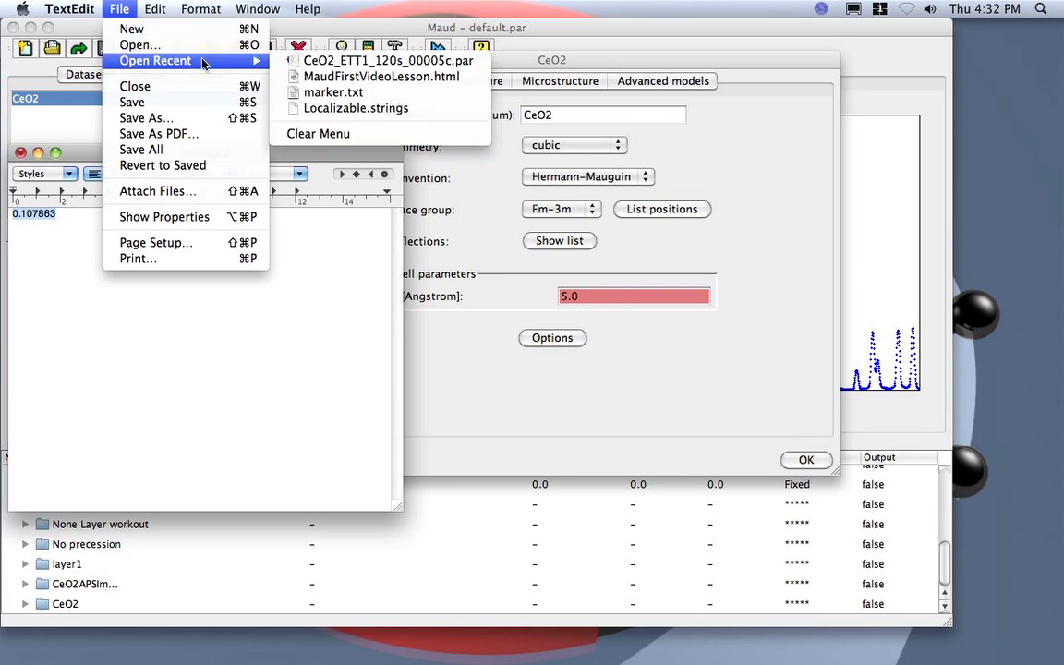
{"action": "left_click", "coordinate": [315, 63]}
{"action": "left_click_drag", "start_coordinate": [532, 111], "coordinate": [532, 372]}
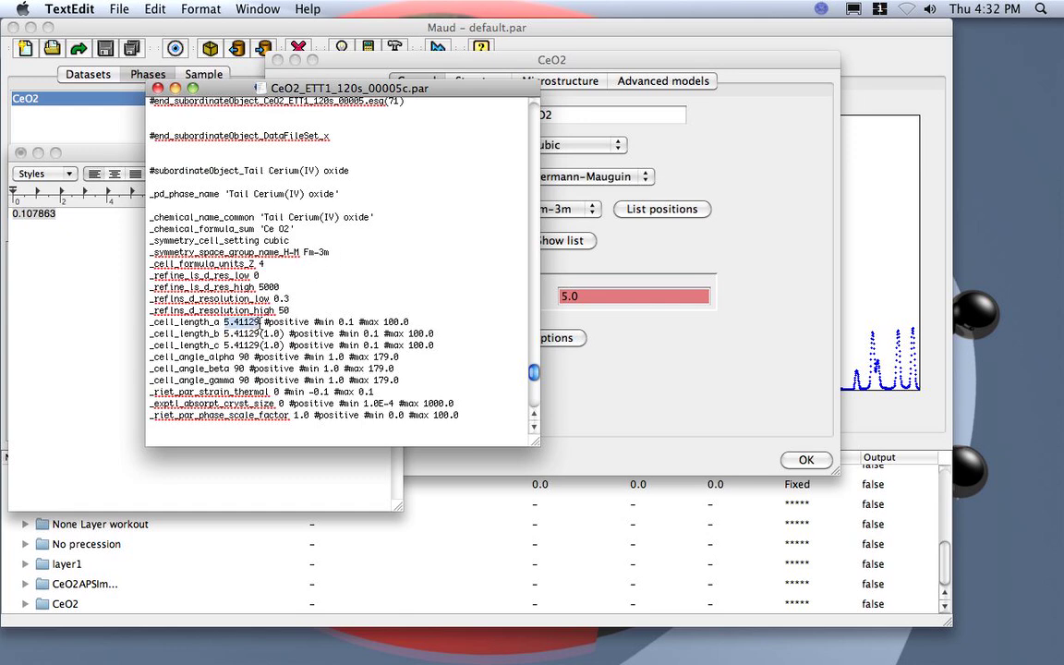
{"action": "key", "text": "super+c"}
Close the .par reference file and hide TextEdit to return to Maud
{"action": "left_click", "coordinate": [158, 88]}
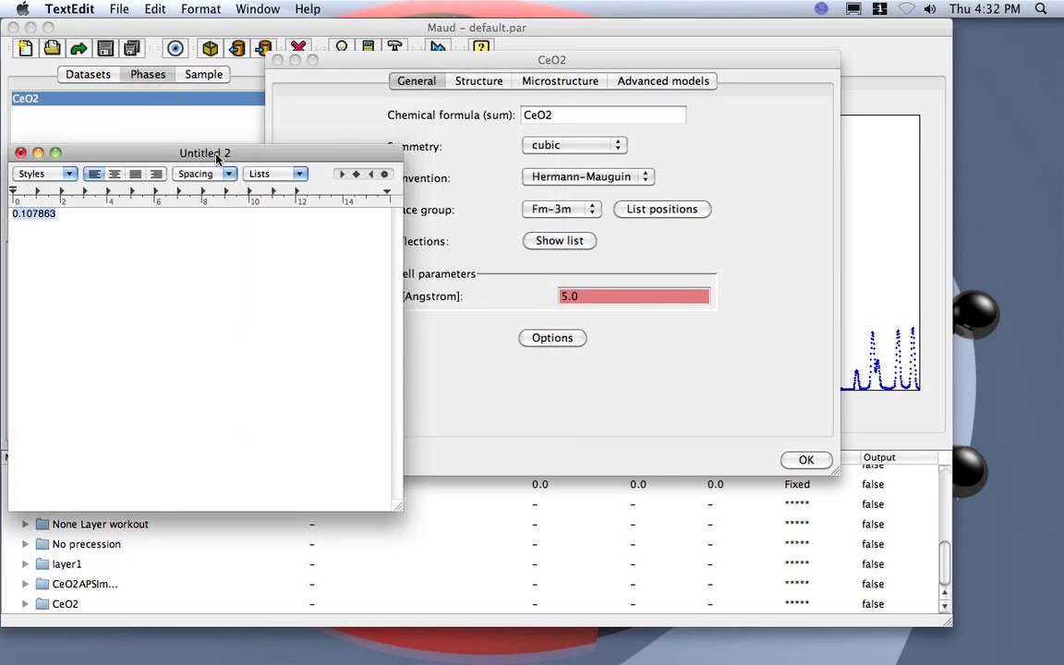
{"action": "left_click", "coordinate": [69, 9]}
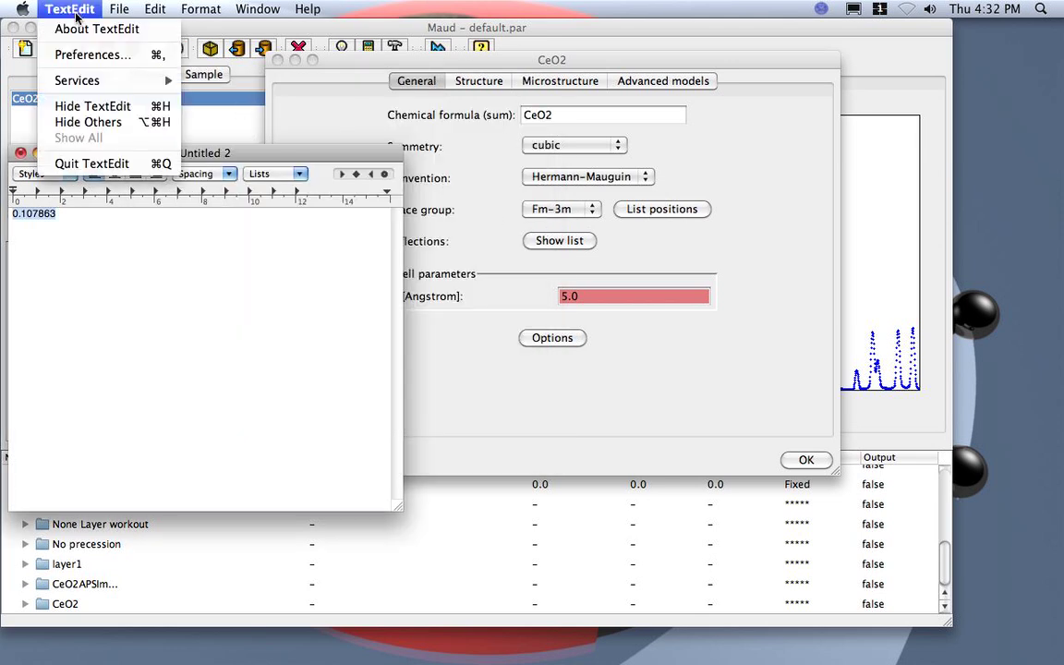
{"action": "left_click", "coordinate": [94, 107]}
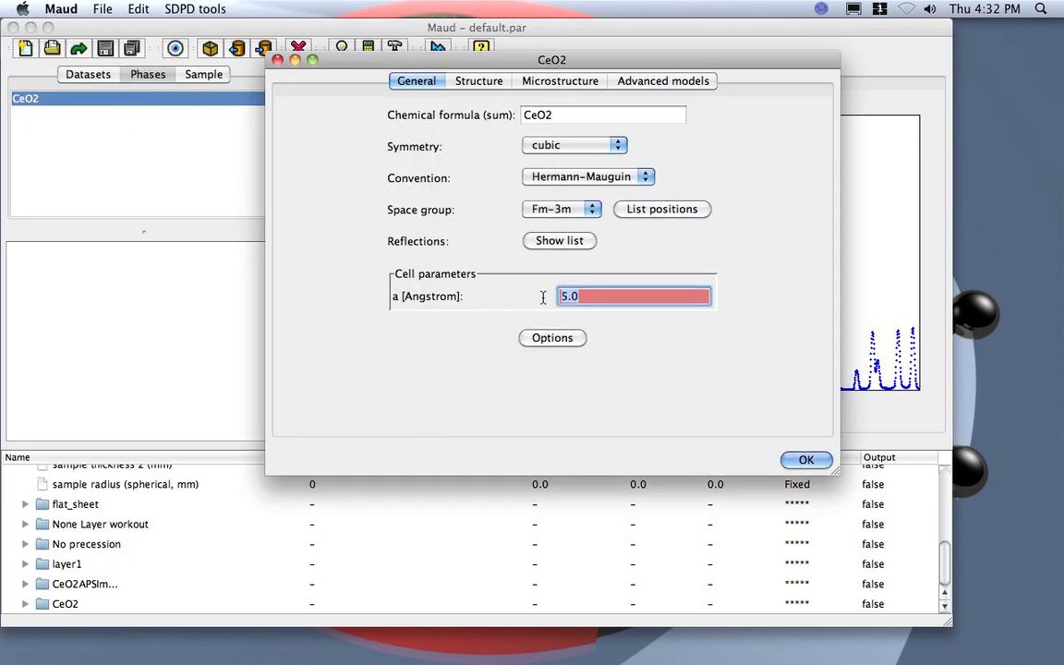
Set cell edge a to 5.41129 Å and add two atom sites in Structure
{"action": "type", "text": "5.41129"}
{"action": "left_click", "coordinate": [476, 81]}
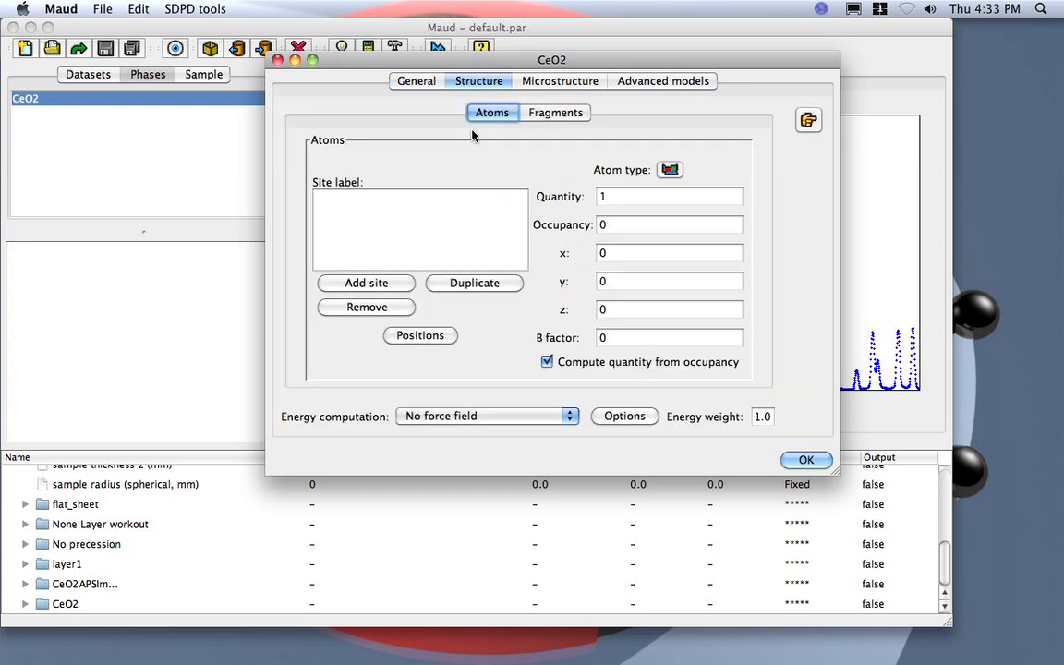
{"action": "left_click", "coordinate": [374, 287]}
{"action": "left_click", "coordinate": [375, 287]}
Rename the first site Ce1 and give it atom type Ce with no oxidation state
{"action": "left_click", "coordinate": [335, 198]}
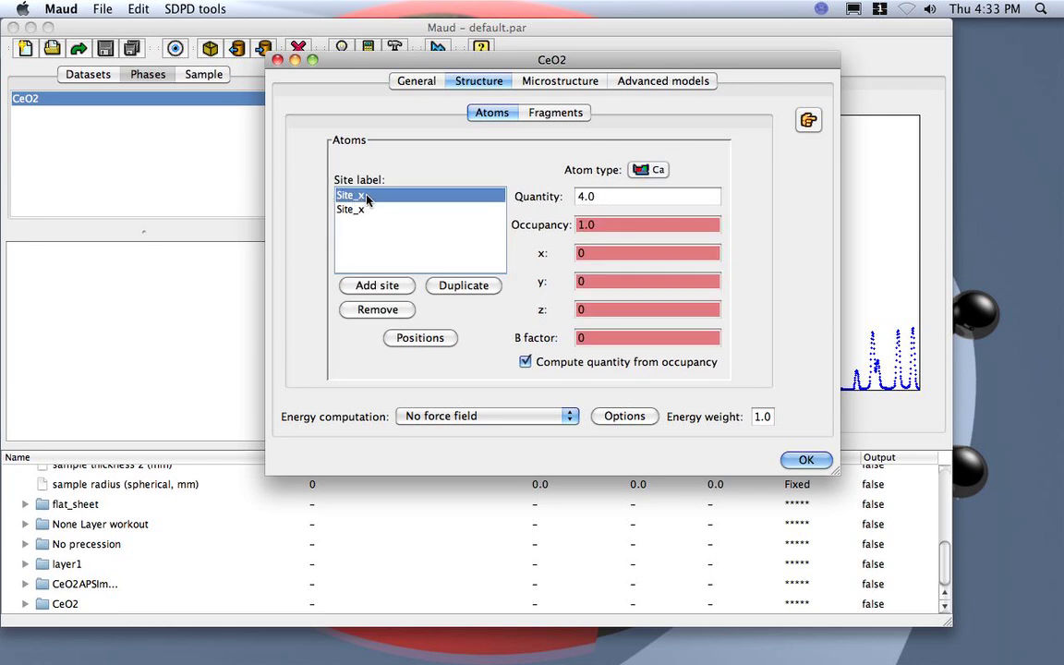
{"action": "double_click", "coordinate": [367, 198]}
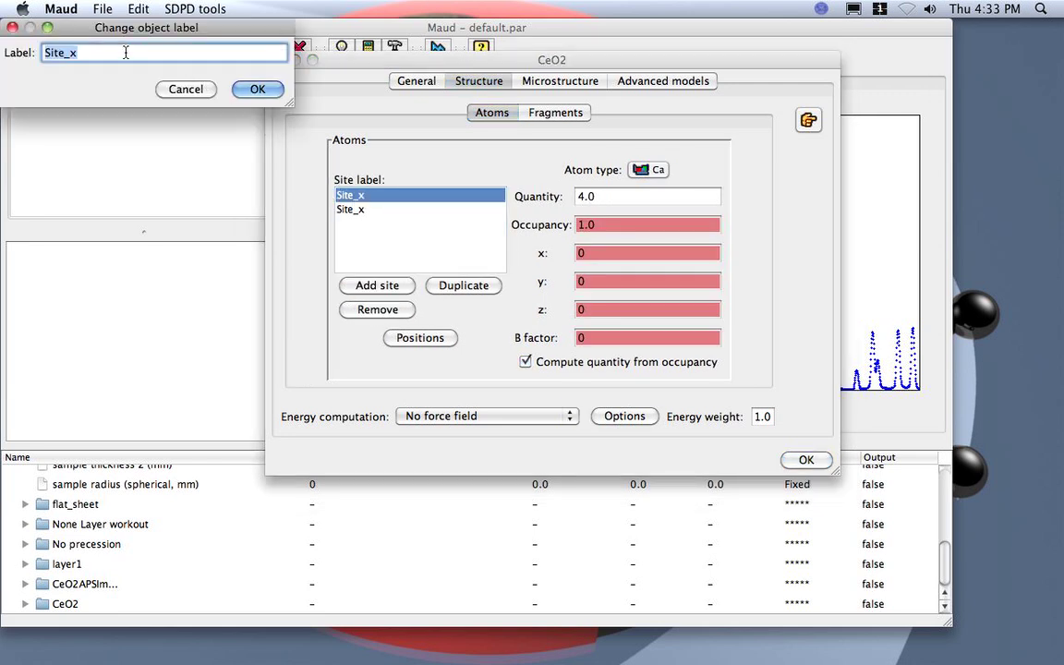
{"action": "type", "text": "Ce1"}
{"action": "left_click", "coordinate": [259, 90]}
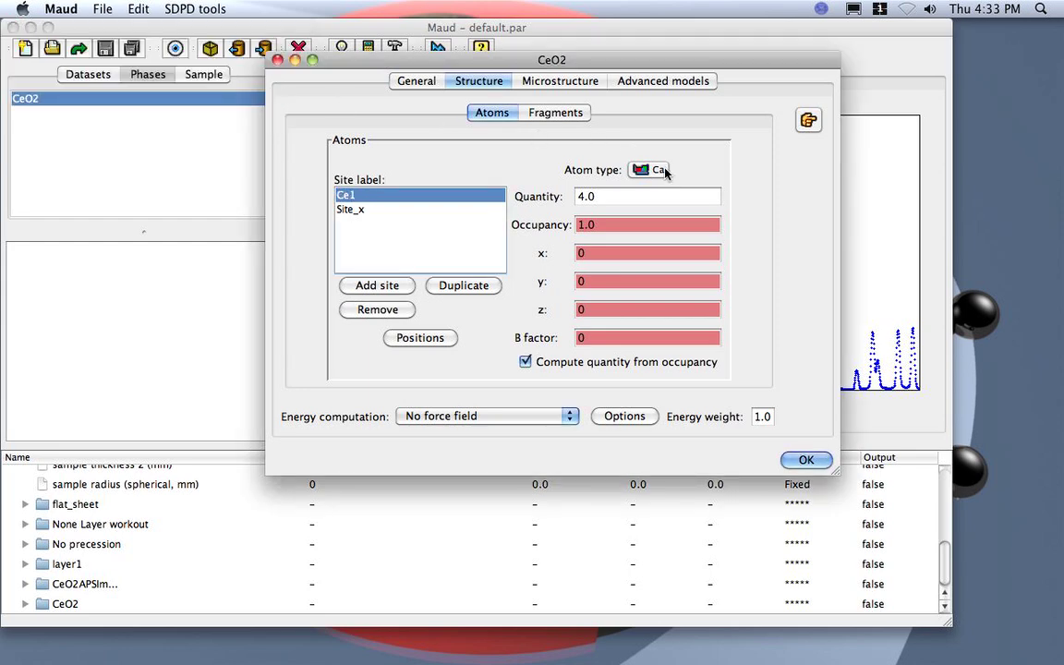
{"action": "left_click", "coordinate": [658, 170]}
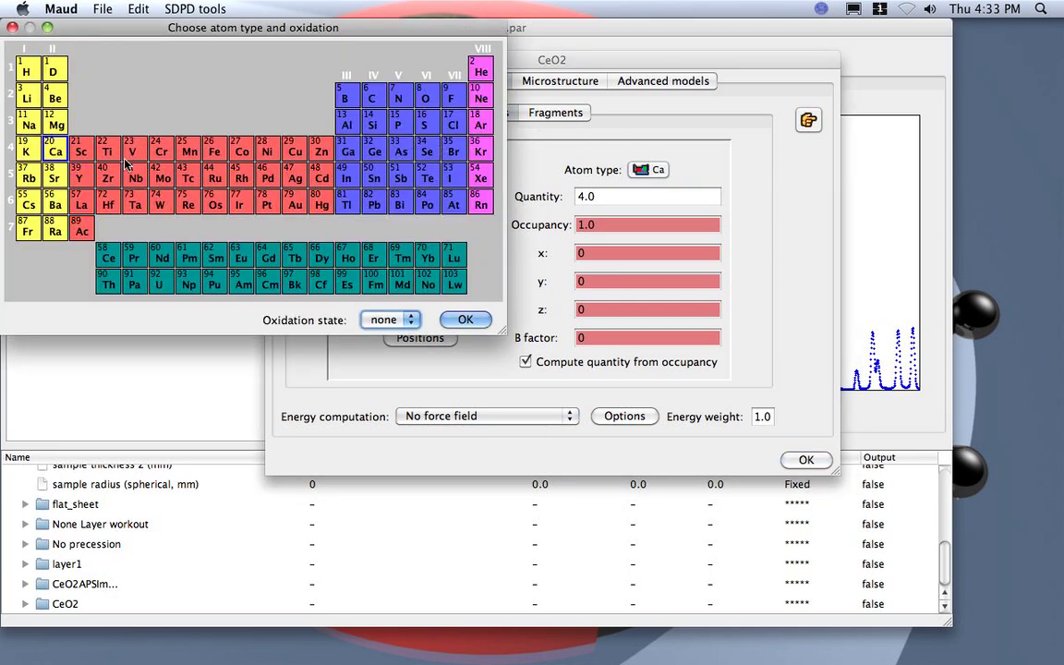
{"action": "left_click", "coordinate": [116, 247]}
{"action": "left_click", "coordinate": [409, 320]}
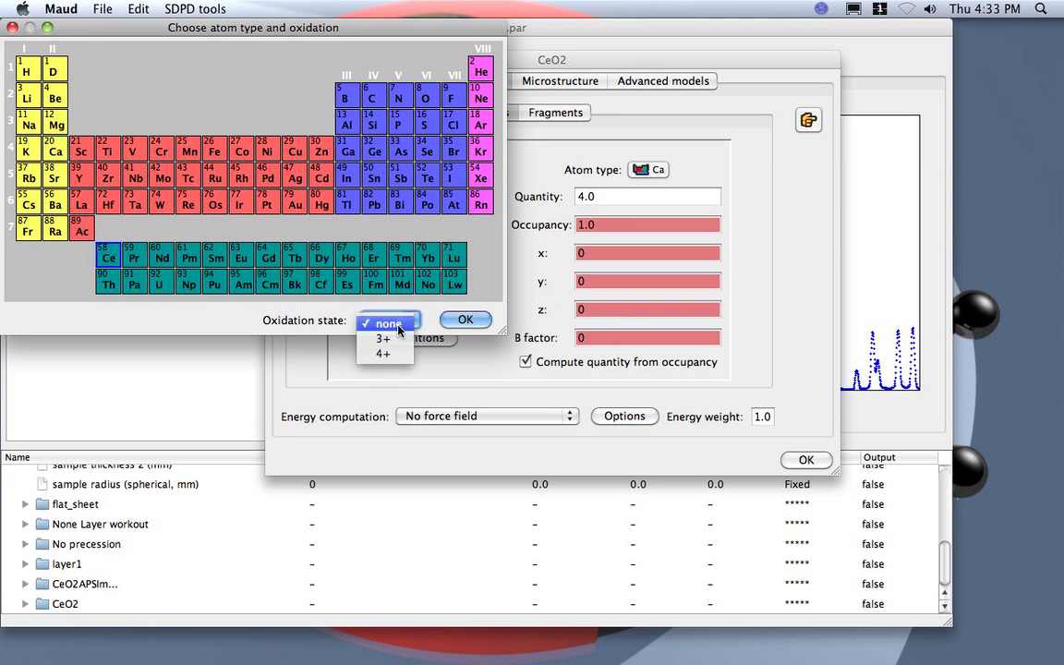
{"action": "left_click", "coordinate": [392, 323]}
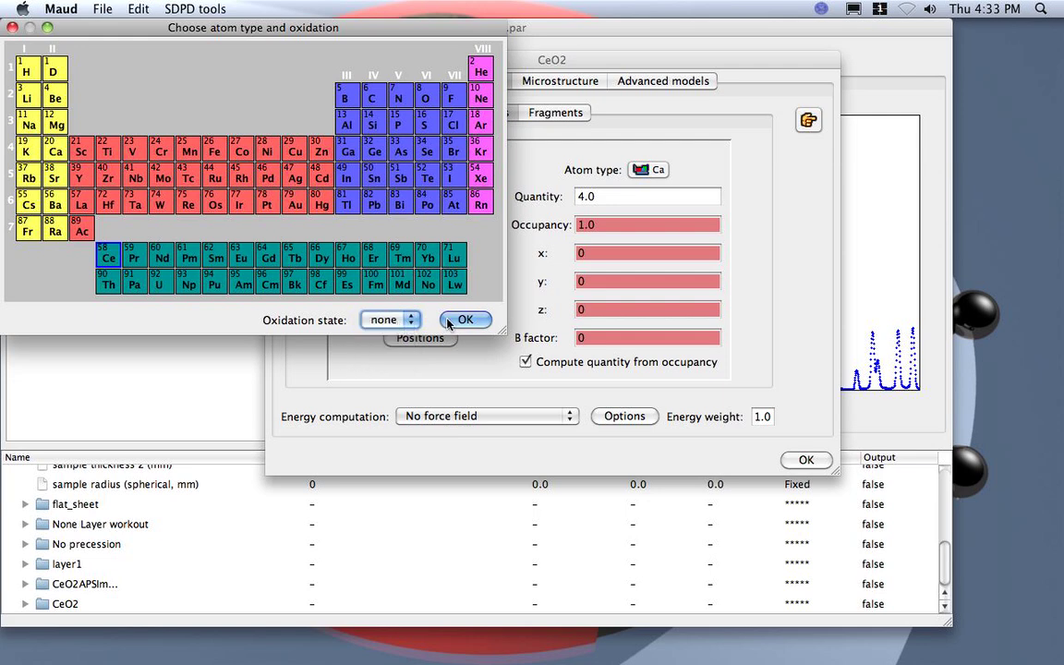
{"action": "left_click", "coordinate": [449, 321]}
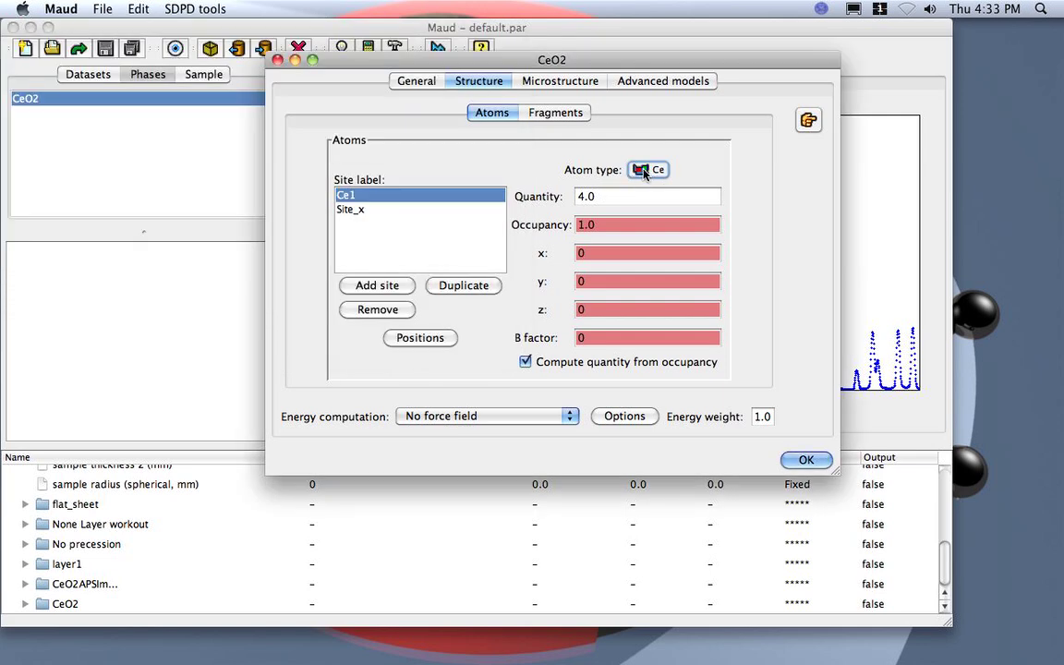
Rename the second site O1 and set its atom type to oxygen, no oxidation state
{"action": "left_click", "coordinate": [361, 210]}
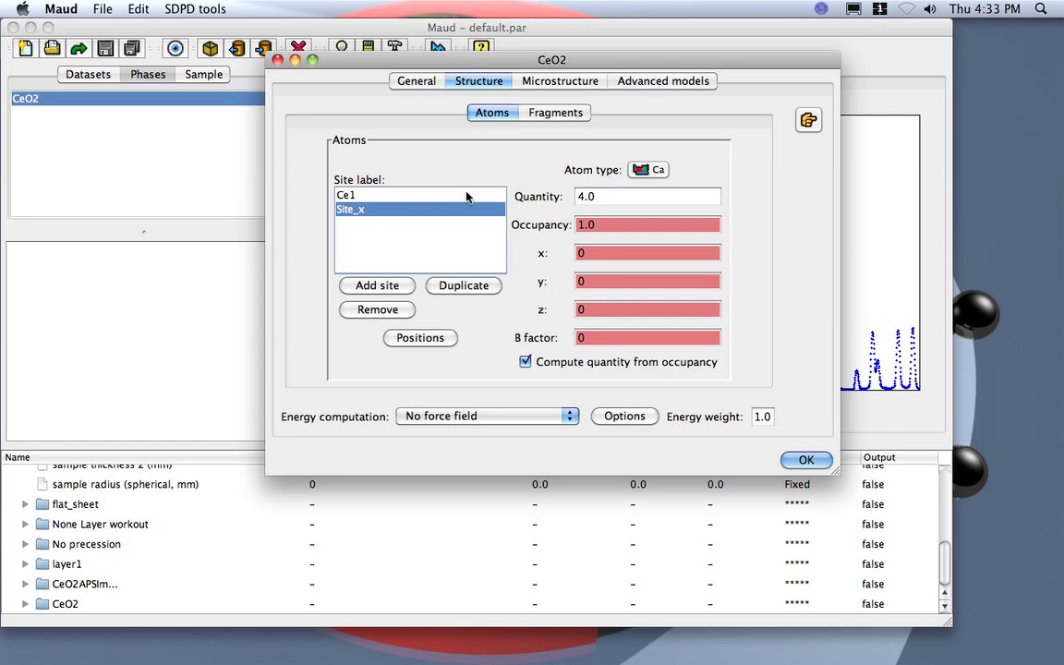
{"action": "double_click", "coordinate": [357, 211]}
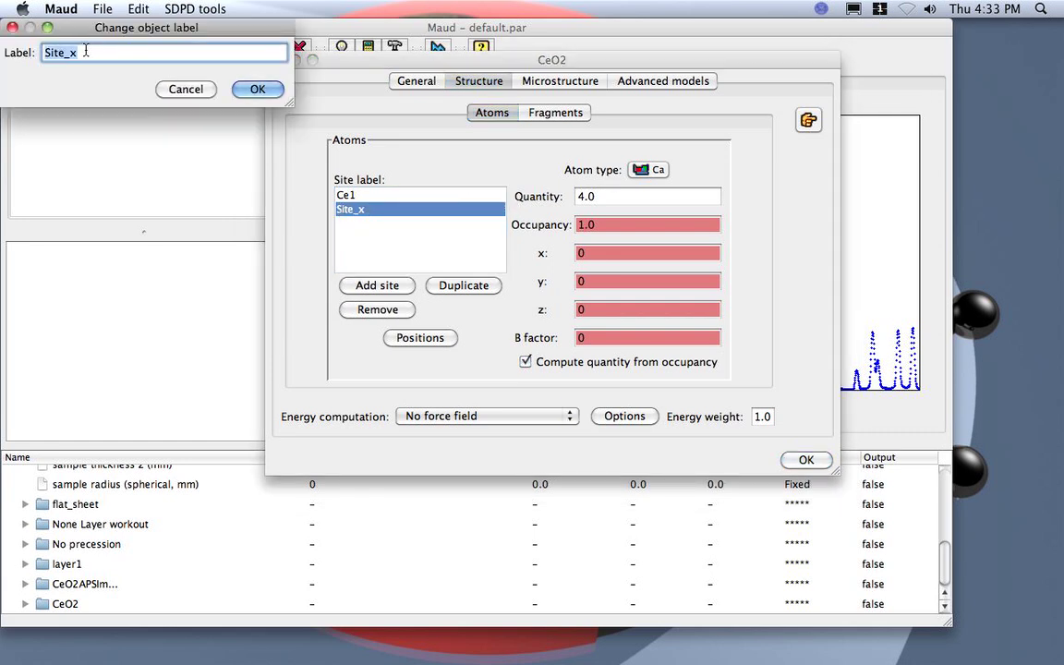
{"action": "type", "text": "O1"}
{"action": "left_click", "coordinate": [252, 92]}
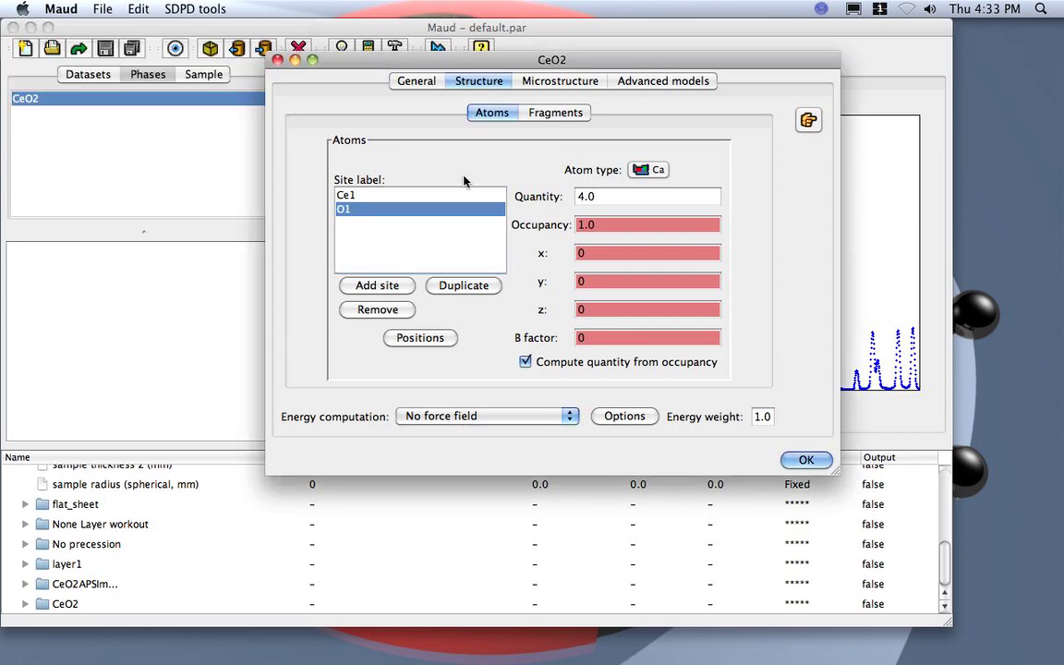
{"action": "left_click", "coordinate": [648, 169]}
{"action": "left_click", "coordinate": [425, 97]}
{"action": "left_click", "coordinate": [409, 321]}
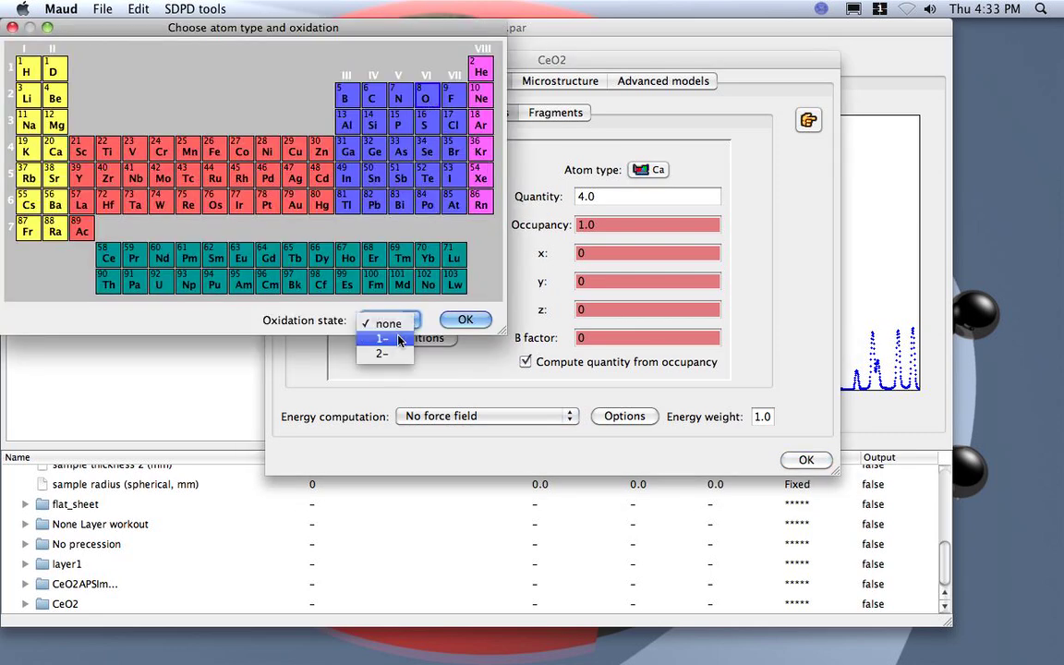
{"action": "left_click", "coordinate": [409, 324]}
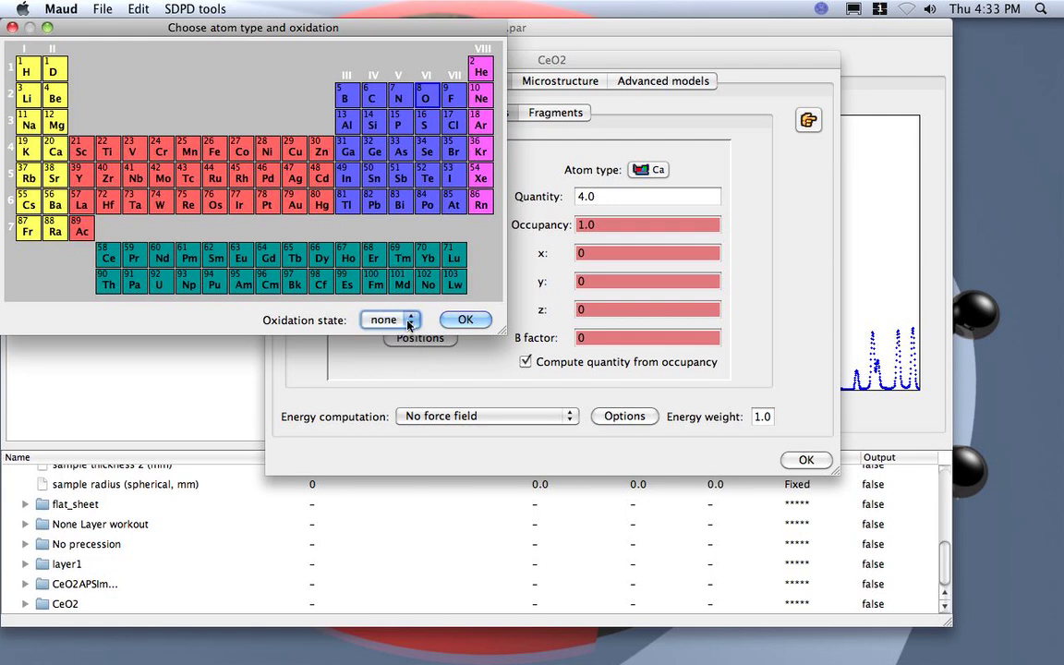
{"action": "left_click", "coordinate": [464, 320]}
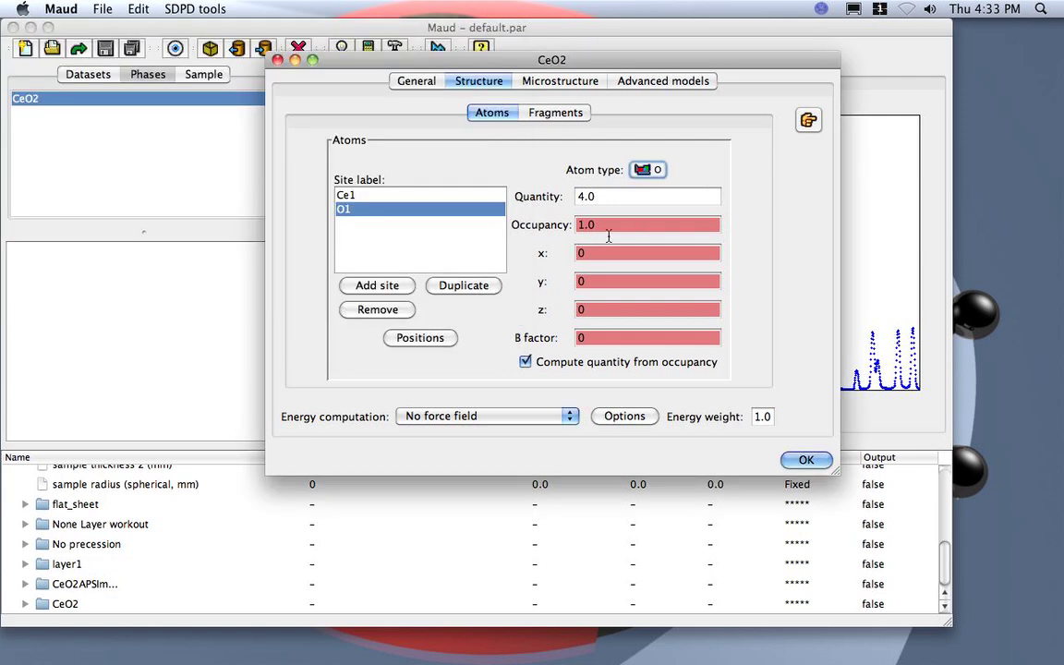
Place O1 at x, y, z = 0.25, giving quantity 8.0, and compare with Ce1
{"action": "left_click", "coordinate": [588, 255]}
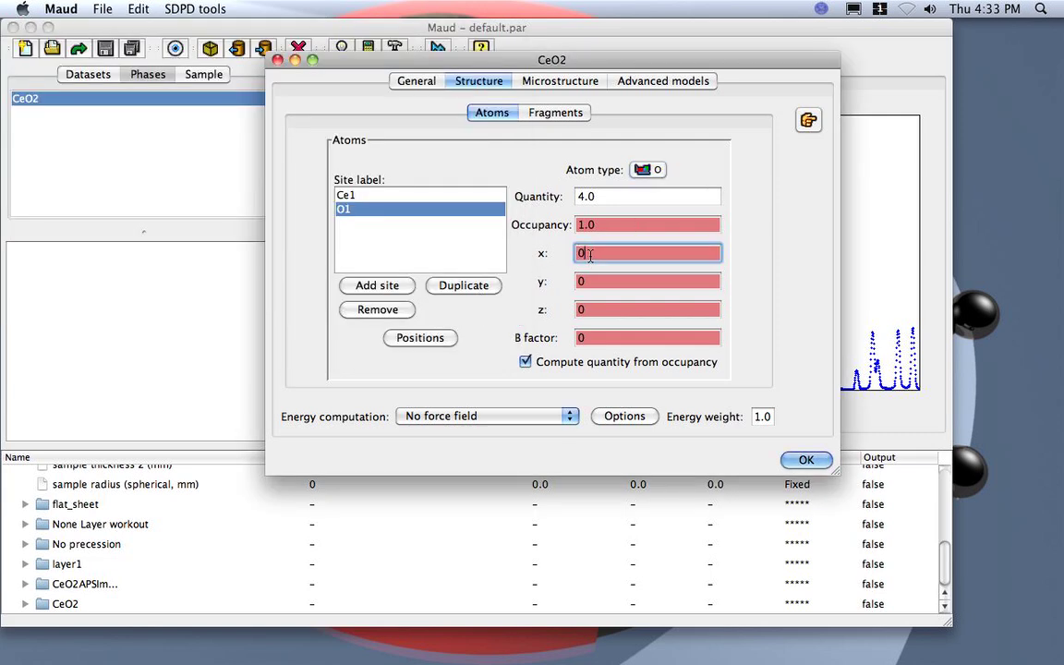
{"action": "type", "text": ".25"}
{"action": "left_click", "coordinate": [594, 283]}
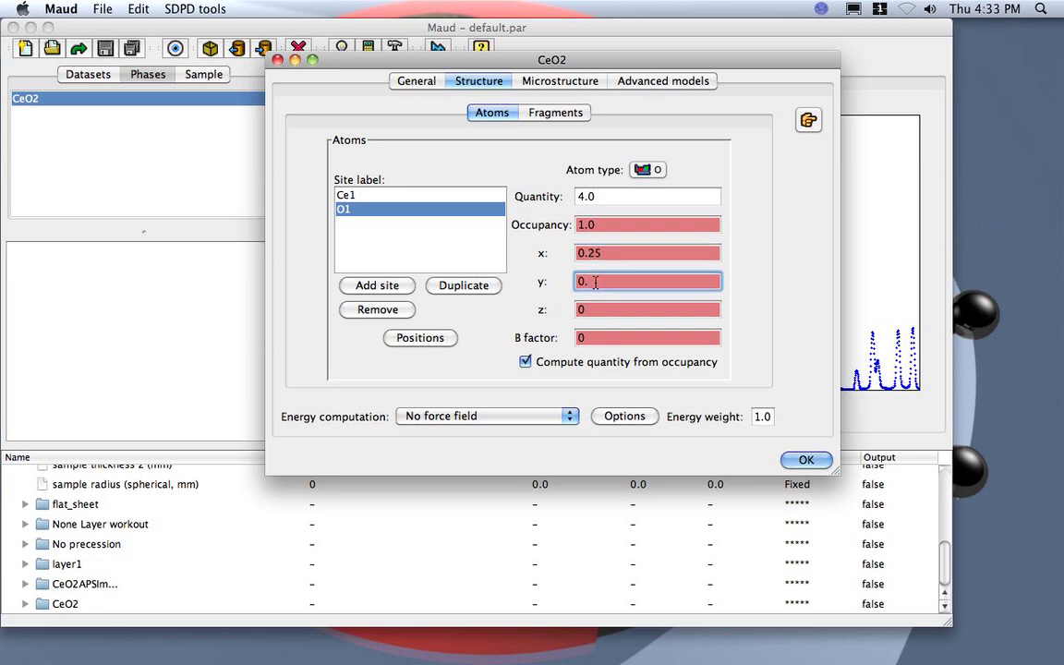
{"action": "left_click", "coordinate": [594, 313]}
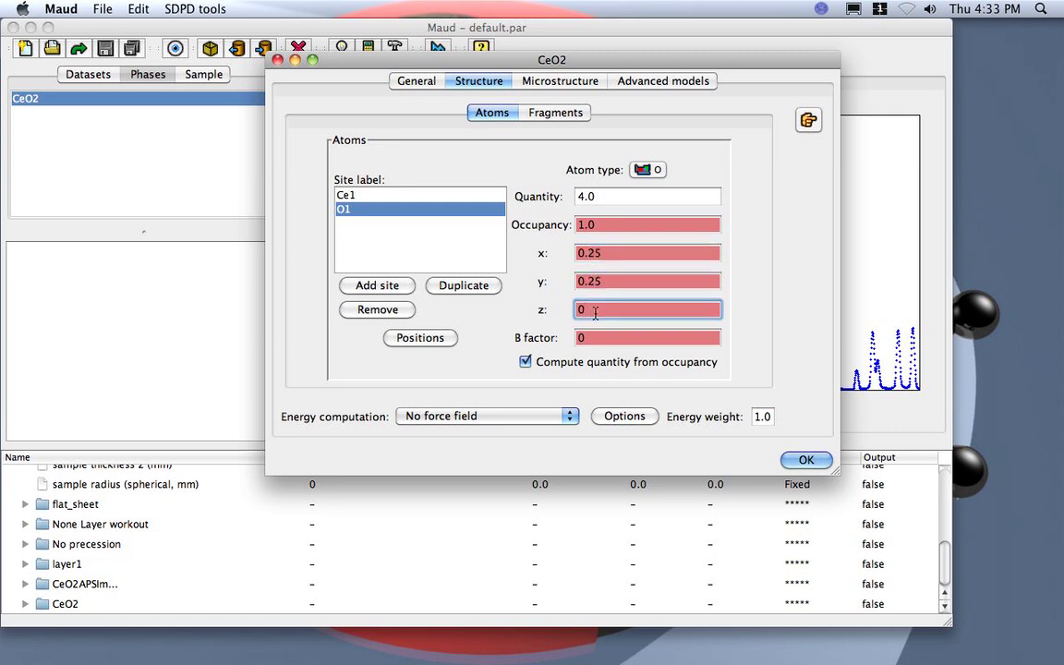
{"action": "left_click", "coordinate": [608, 283]}
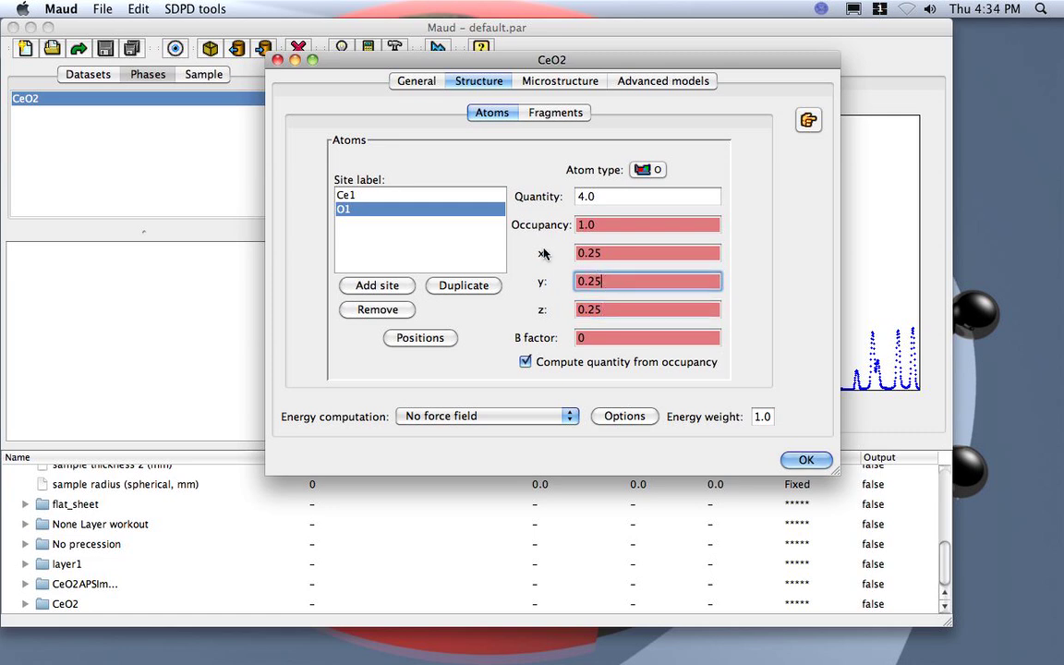
{"action": "left_click", "coordinate": [387, 196]}
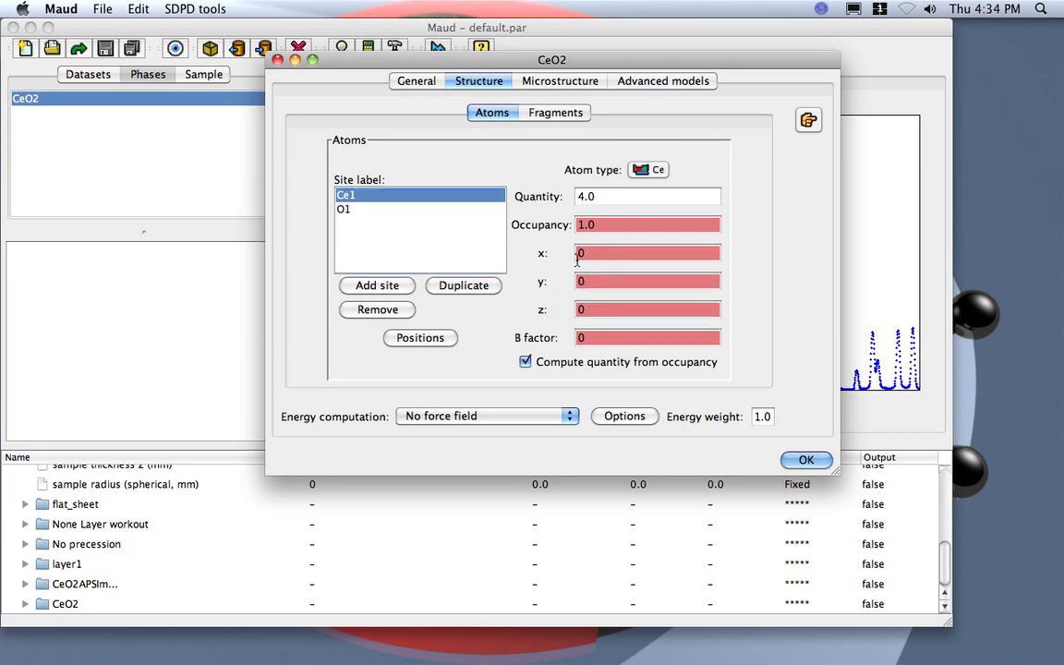
{"action": "left_click", "coordinate": [369, 210]}
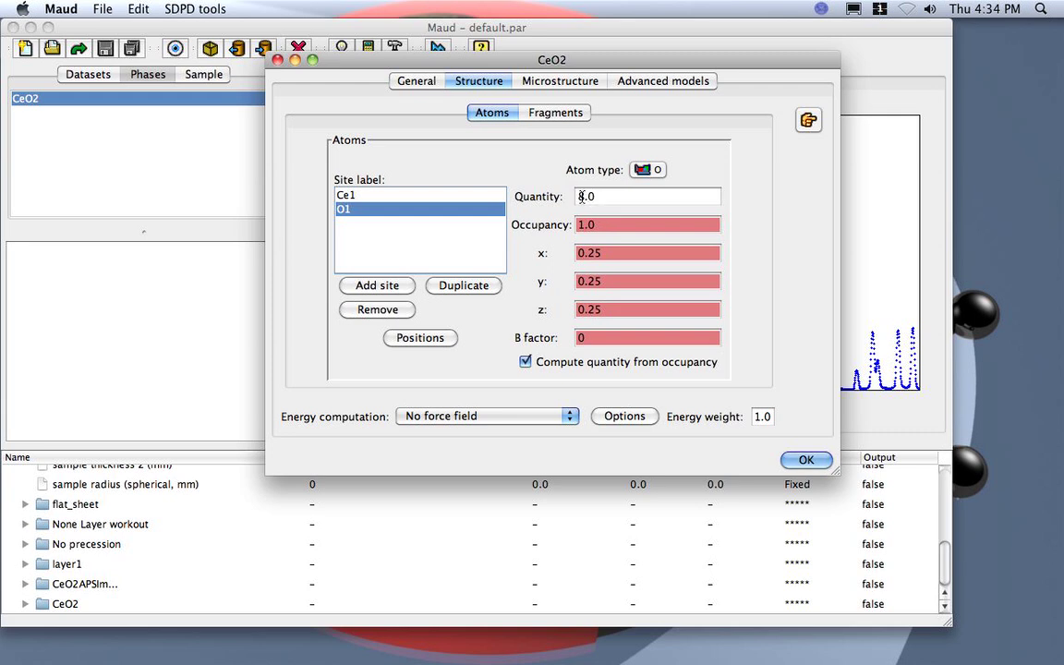
{"action": "left_click", "coordinate": [371, 195]}
{"action": "left_click", "coordinate": [365, 209]}
{"action": "left_click_drag", "start_coordinate": [675, 53], "coordinate": [428, 45]}
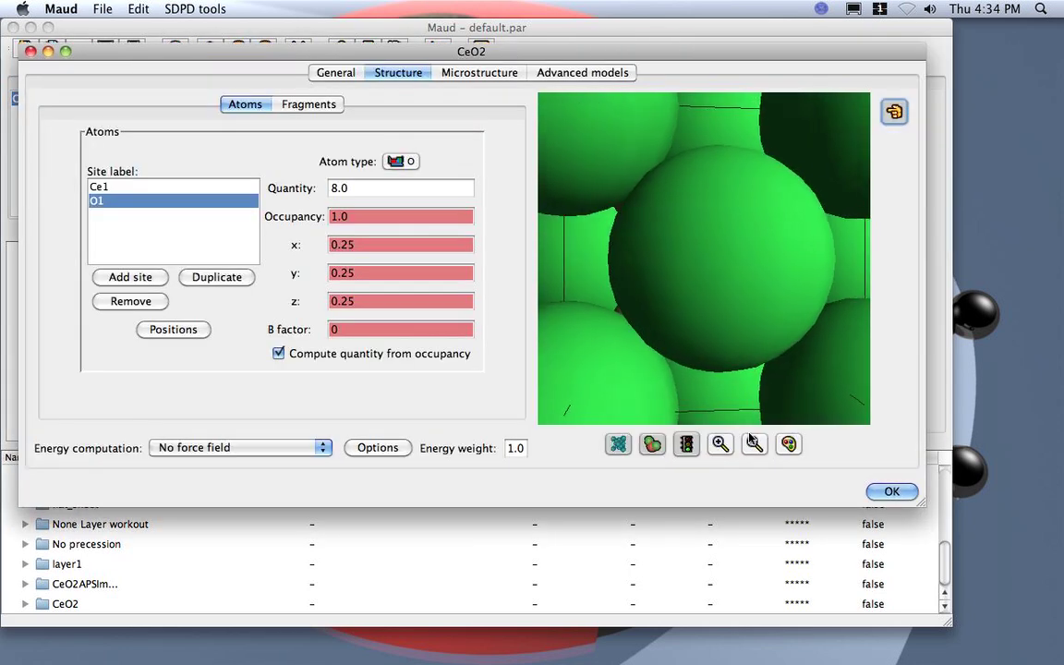
{"action": "left_click", "coordinate": [754, 445]}
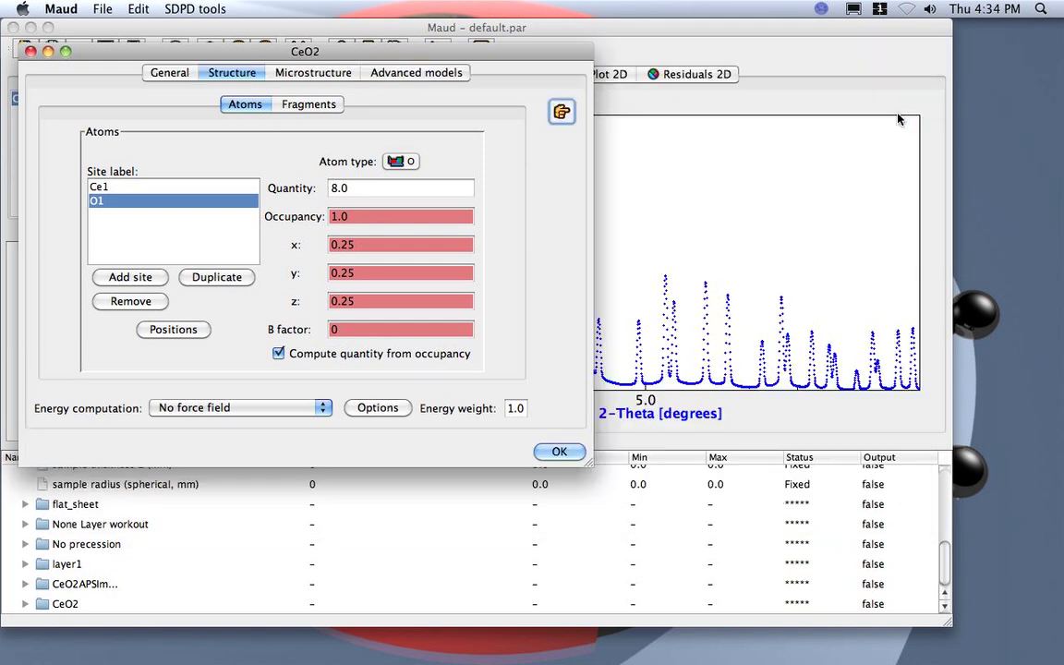
{"action": "left_click", "coordinate": [895, 112]}
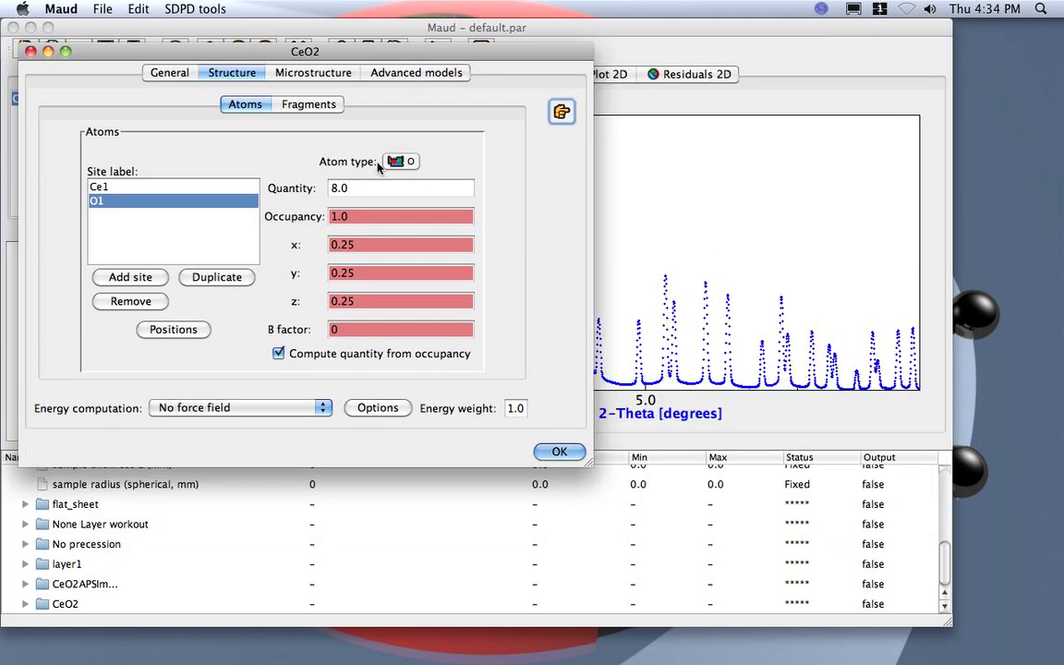
Set the Ce1 site's atom type to the Ce4+ ion
{"action": "left_click", "coordinate": [207, 188]}
{"action": "left_click", "coordinate": [403, 163]}
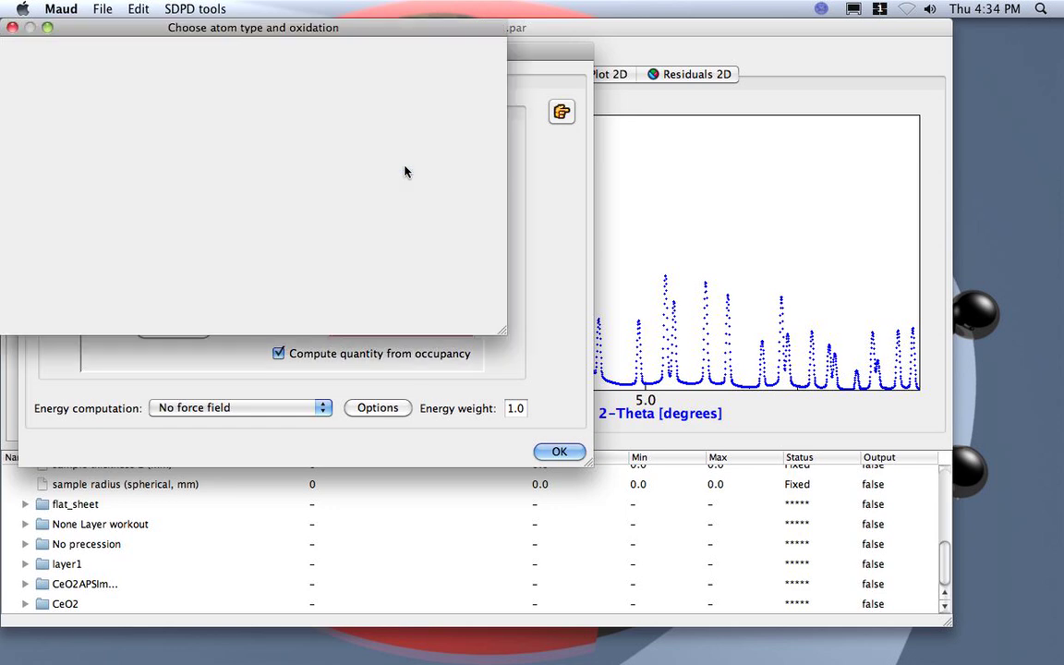
{"action": "left_click", "coordinate": [395, 320]}
{"action": "left_click", "coordinate": [383, 354]}
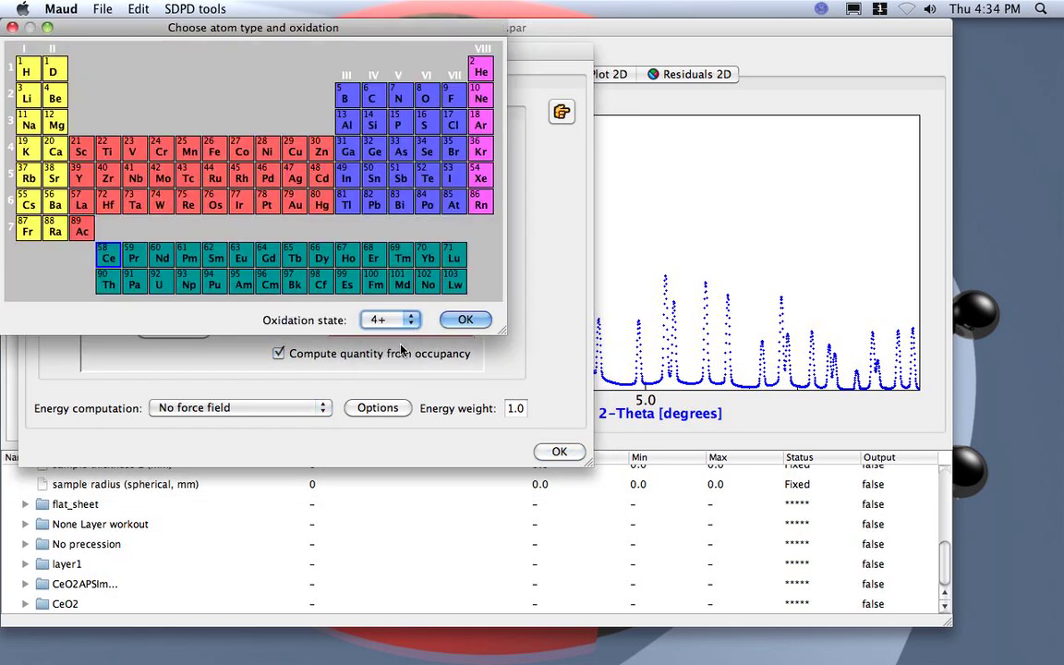
{"action": "left_click", "coordinate": [465, 320]}
Set the O1 site to the O2- ion and show the CeO2 cell in 3-D
{"action": "left_click", "coordinate": [120, 200]}
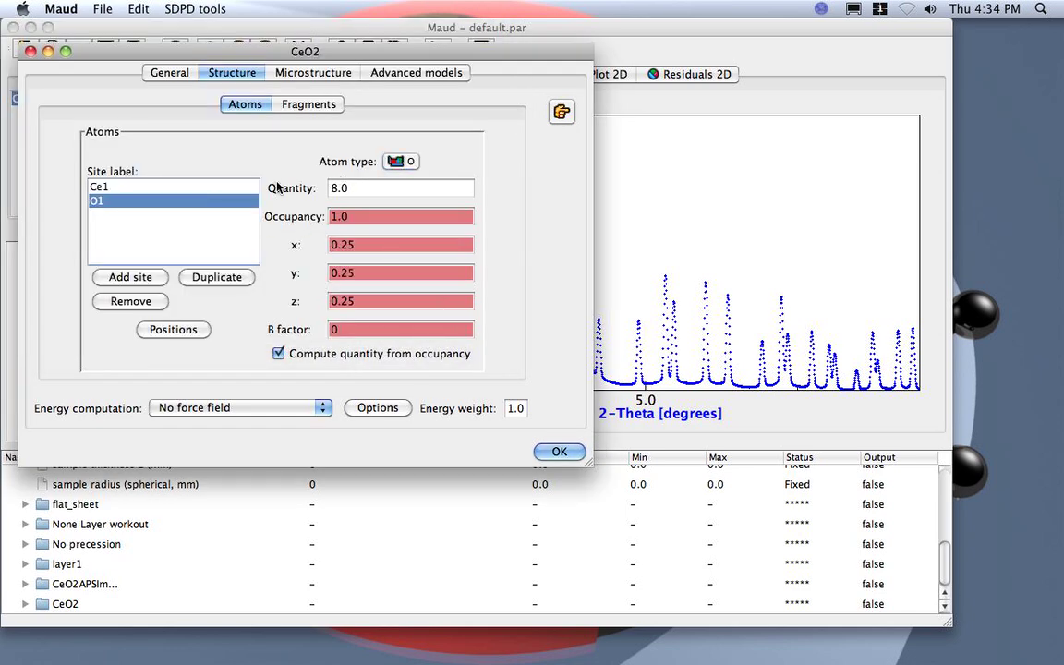
{"action": "left_click", "coordinate": [406, 165]}
{"action": "left_click", "coordinate": [390, 319]}
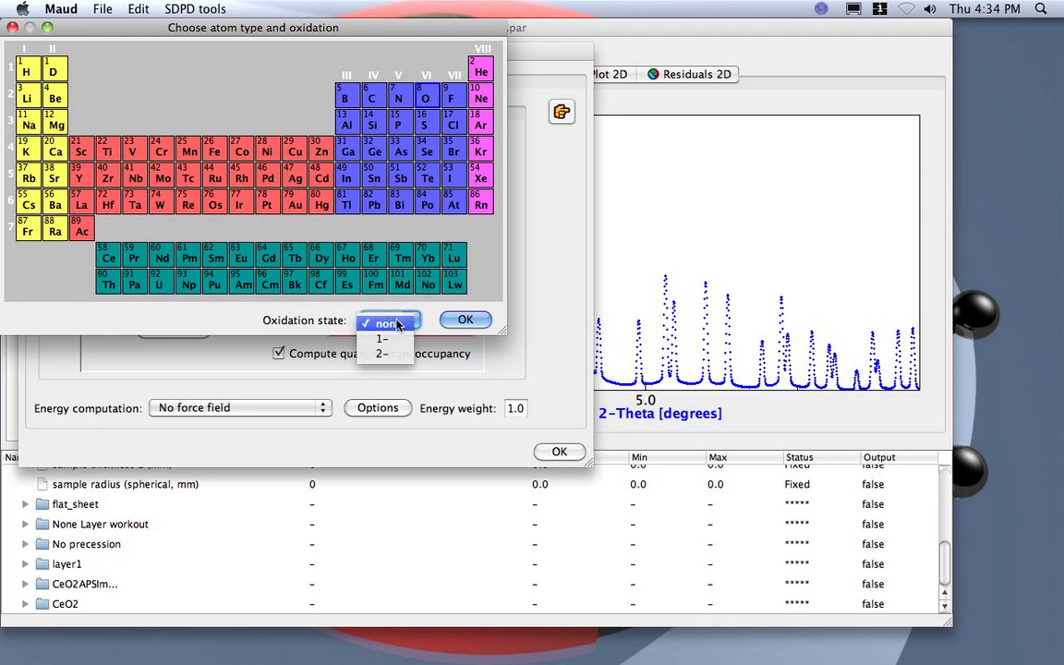
{"action": "left_click", "coordinate": [382, 354]}
{"action": "left_click", "coordinate": [466, 319]}
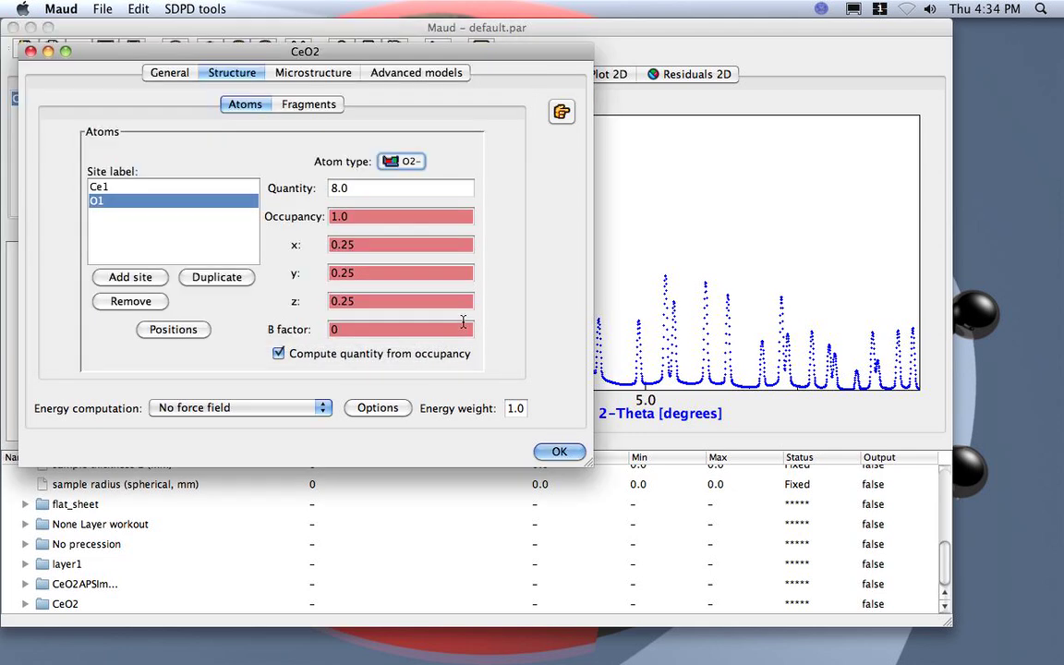
{"action": "left_click", "coordinate": [562, 112]}
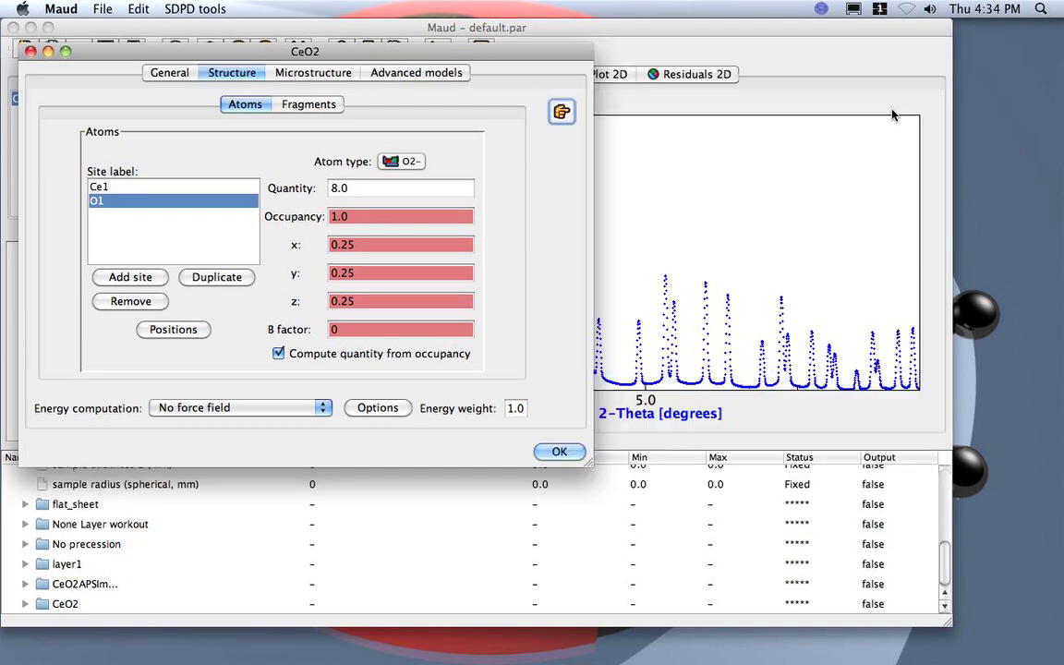
Hide the 3-D view, accept the CeO2 phase settings, and compute the spectrum
{"action": "left_click", "coordinate": [894, 111]}
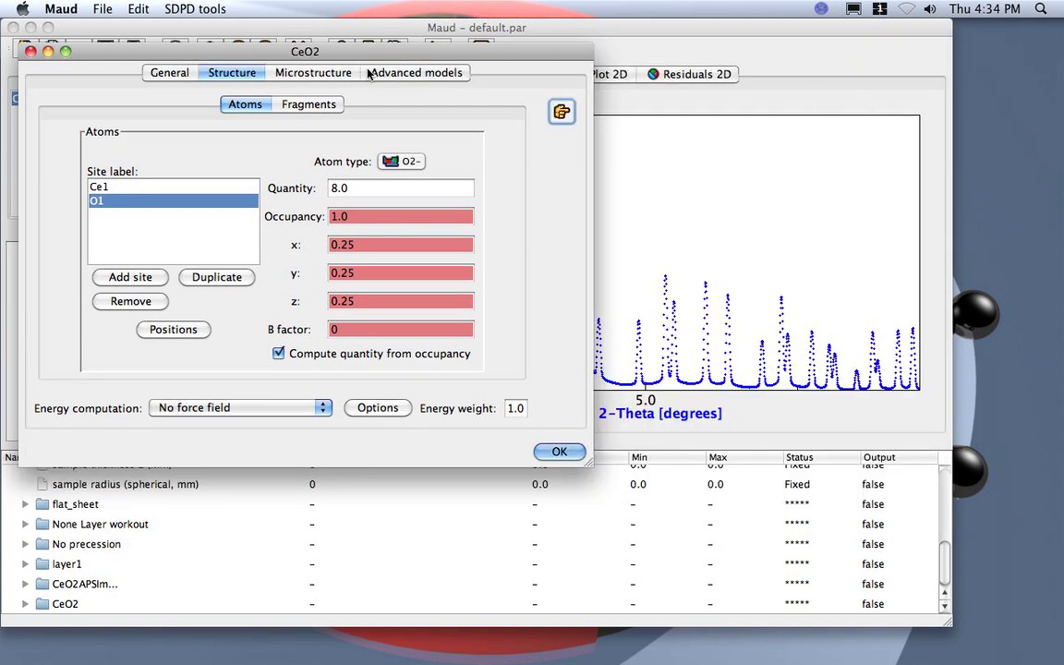
{"action": "left_click", "coordinate": [558, 452]}
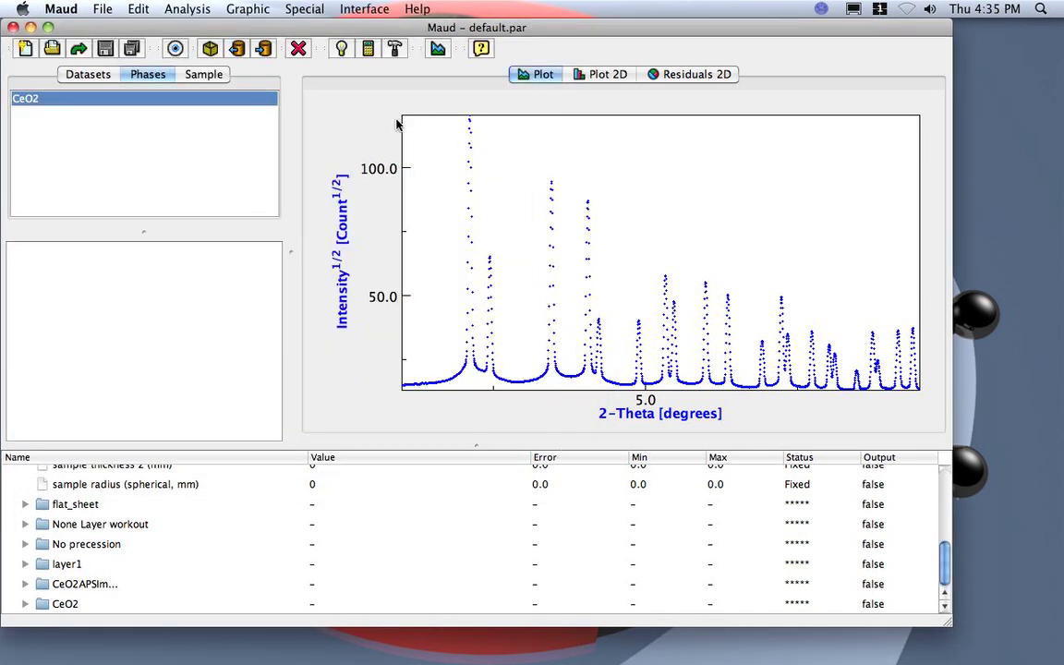
{"action": "left_click", "coordinate": [368, 51]}
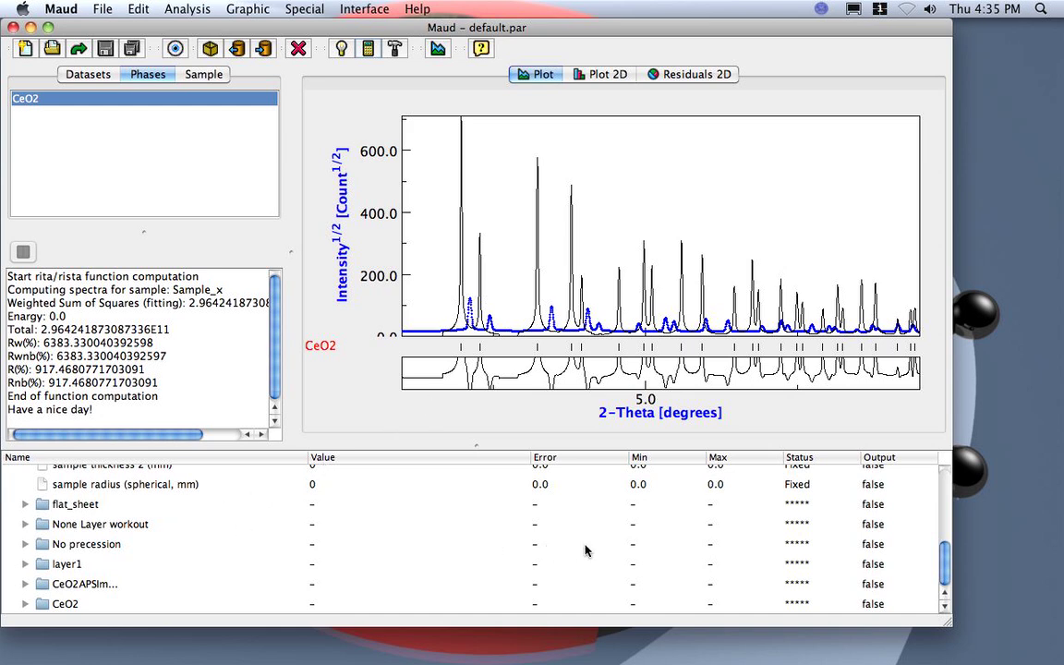
Expand the CeO2APSImage, APS and Flat Image Transmission parameter trees
{"action": "mouse_move", "coordinate": [947, 564]}
{"action": "left_mouse_down"}
{"action": "mouse_move", "coordinate": [945, 521]}
{"action": "mouse_move", "coordinate": [943, 566]}
{"action": "left_mouse_up"}
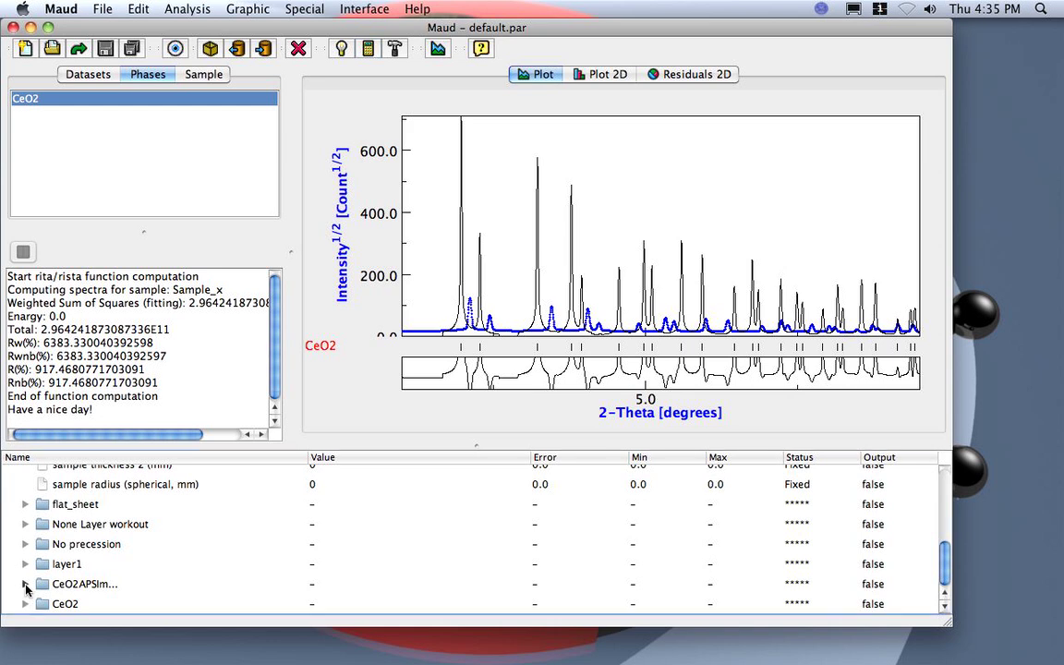
{"action": "left_click", "coordinate": [25, 584]}
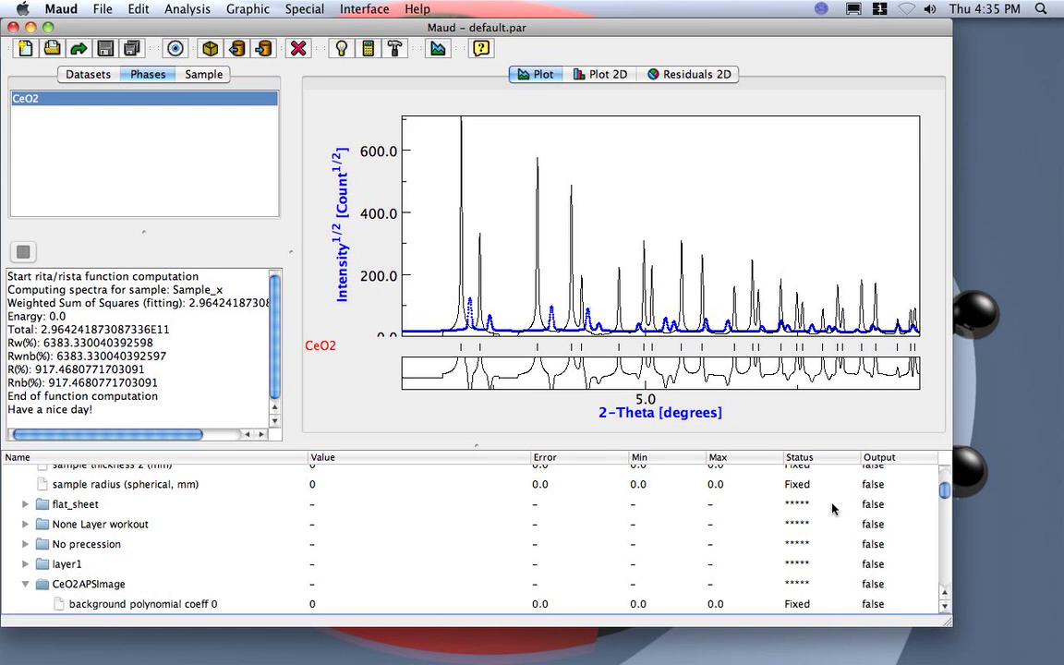
{"action": "left_click_drag", "start_coordinate": [945, 491], "coordinate": [946, 496]}
{"action": "scroll", "coordinate": [946, 496], "scroll_direction": "down", "scroll_amount": 5}
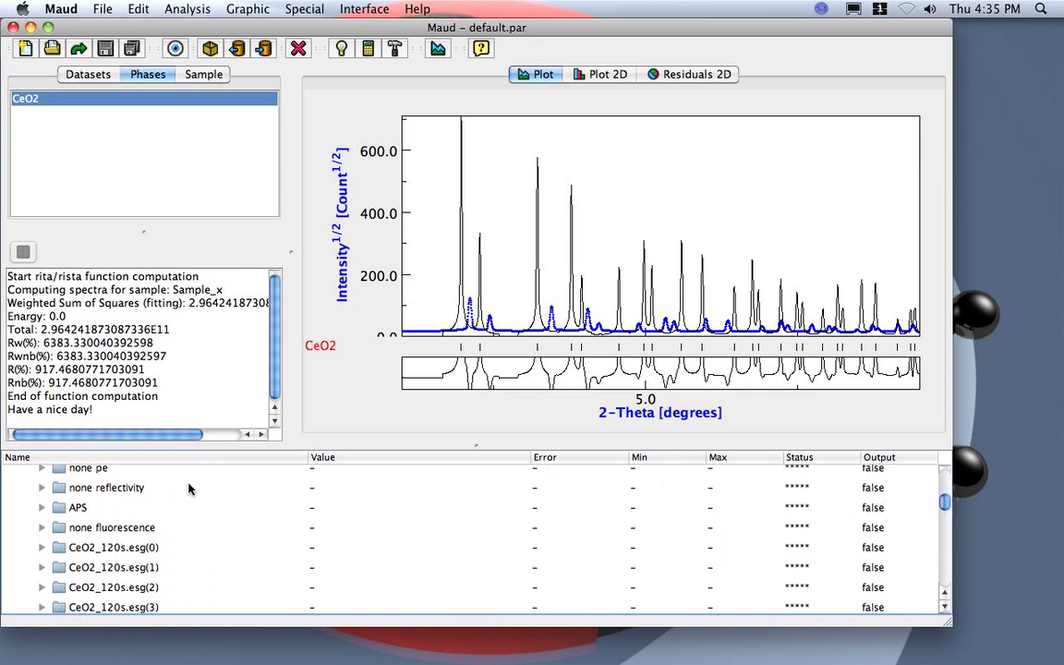
{"action": "left_click", "coordinate": [41, 507]}
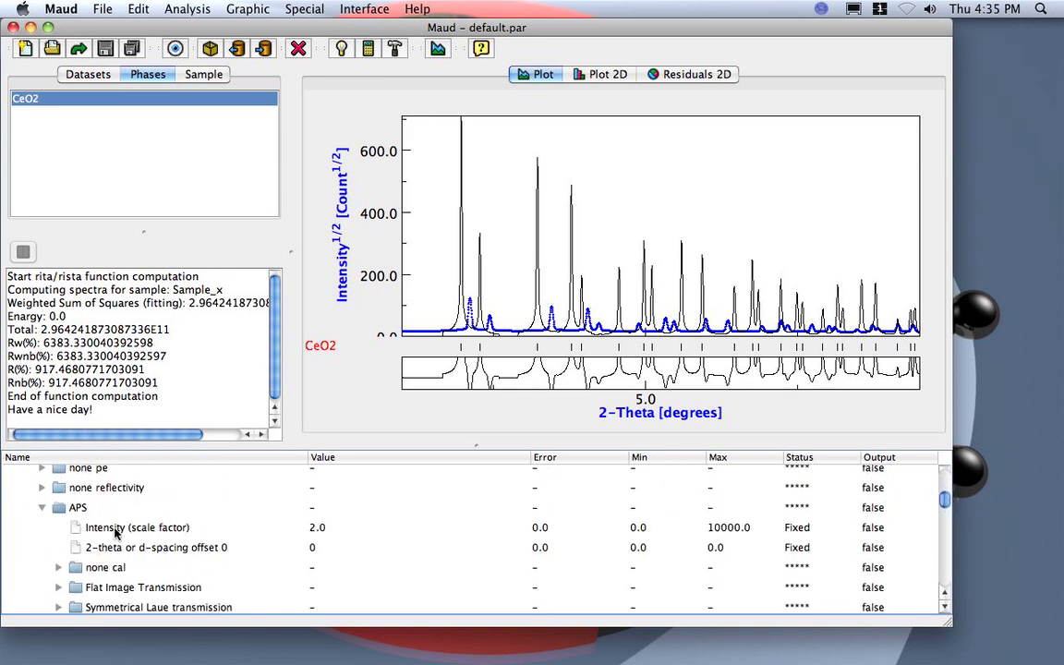
{"action": "left_click", "coordinate": [59, 588]}
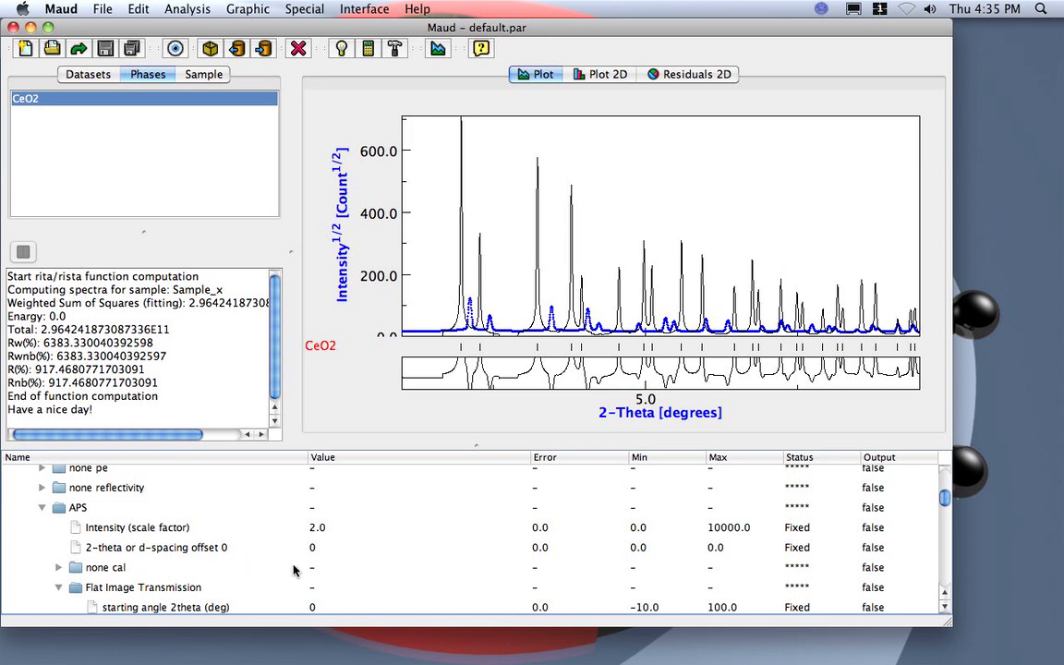
{"action": "scroll", "coordinate": [944, 500], "scroll_direction": "down", "scroll_amount": 3}
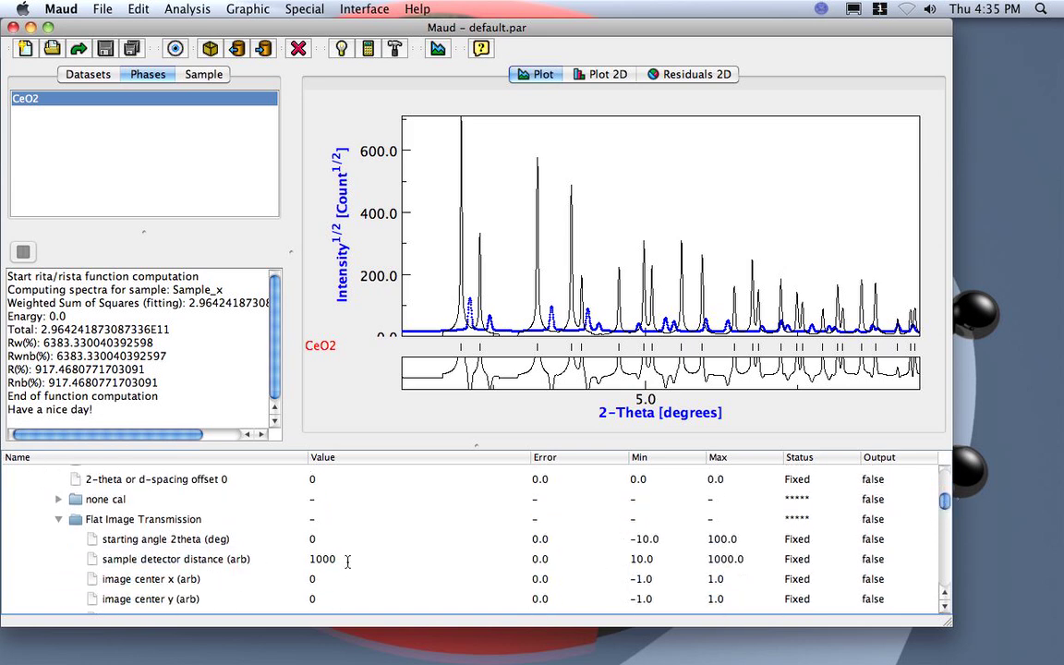
Raise the sample detector distance from 1000 to 1070.0 in steps of 10
{"action": "left_click", "coordinate": [349, 560]}
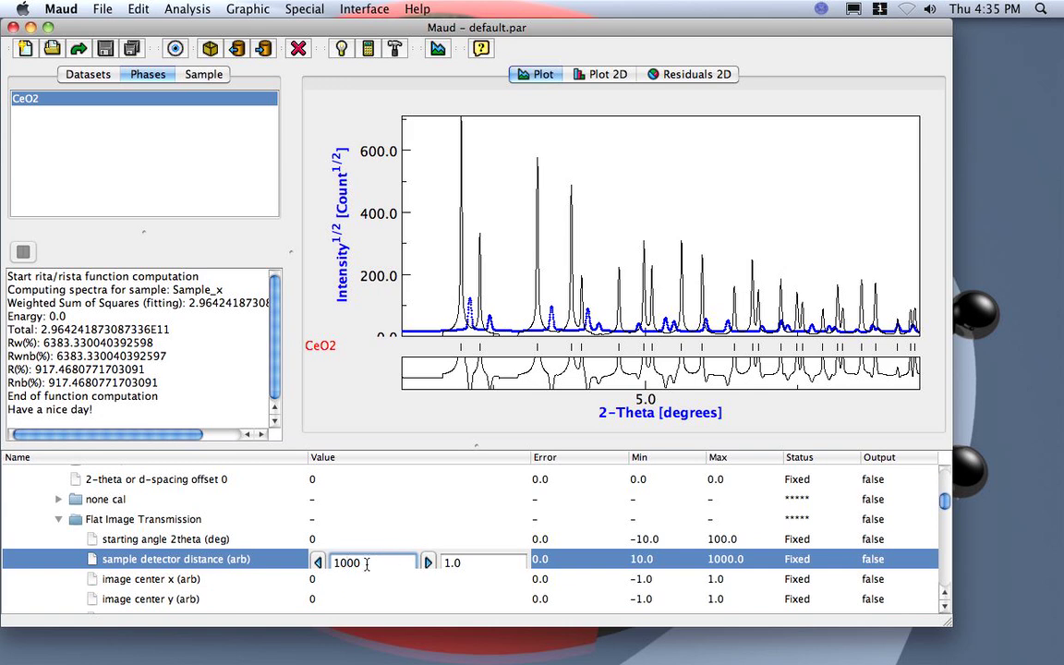
{"action": "left_click", "coordinate": [450, 564]}
{"action": "type", "text": "0"}
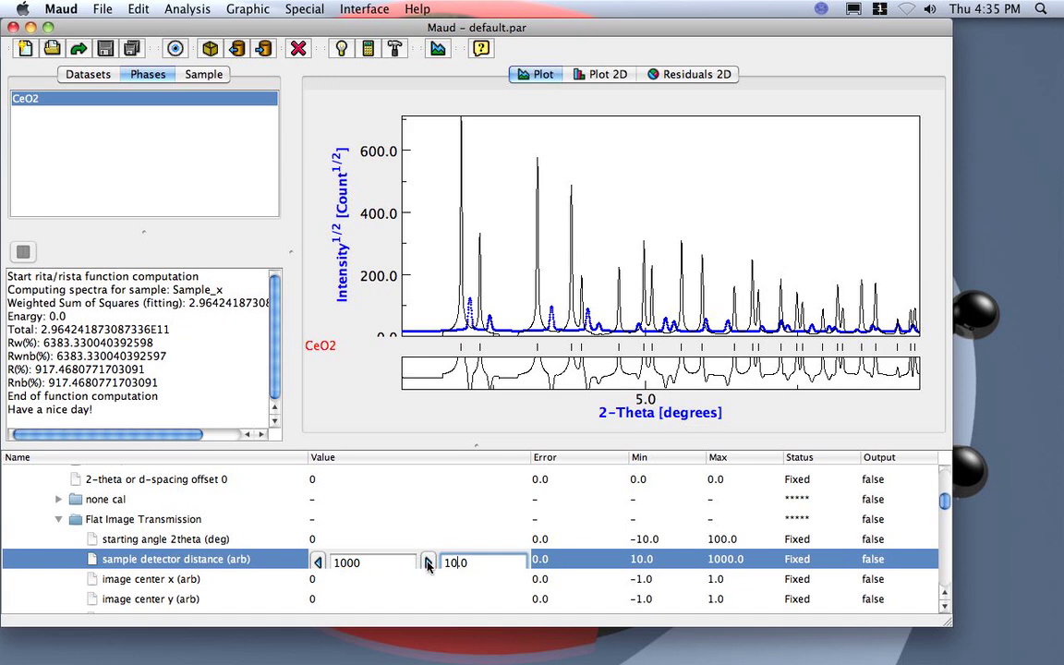
{"action": "left_click", "coordinate": [427, 563]}
{"action": "left_click", "coordinate": [428, 563]}
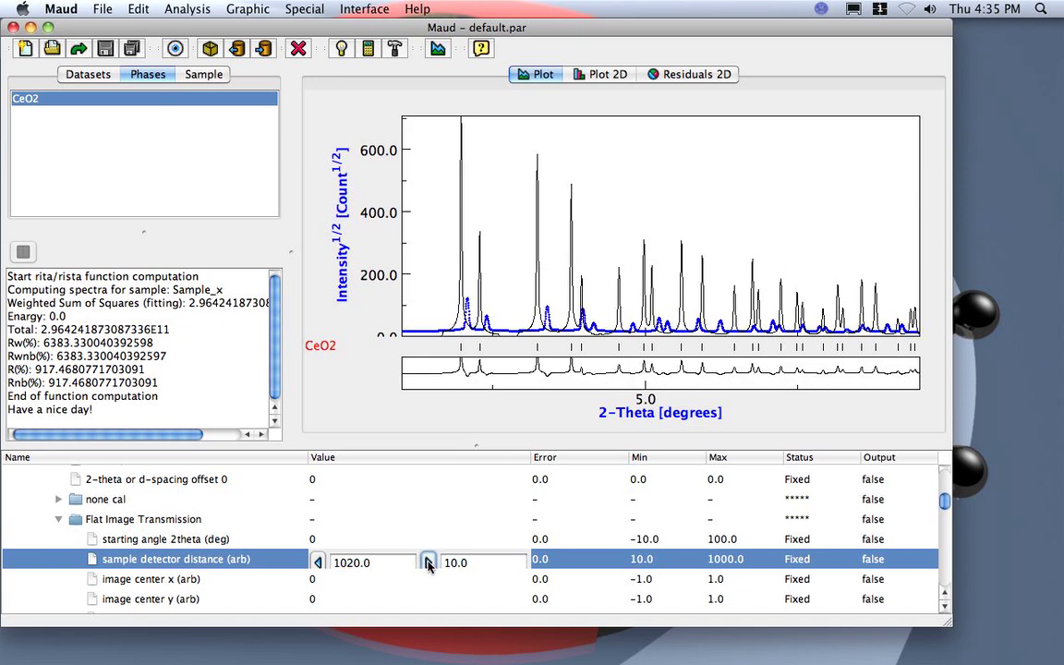
{"action": "left_click", "coordinate": [427, 564]}
{"action": "left_click", "coordinate": [428, 563]}
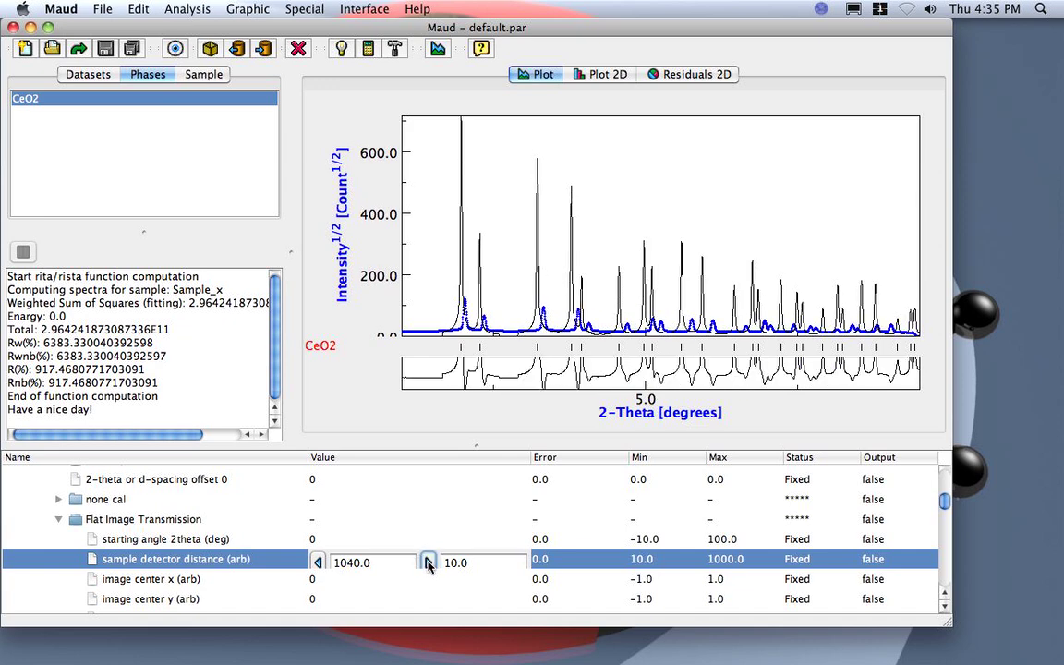
{"action": "left_click", "coordinate": [427, 563]}
{"action": "left_click", "coordinate": [428, 564]}
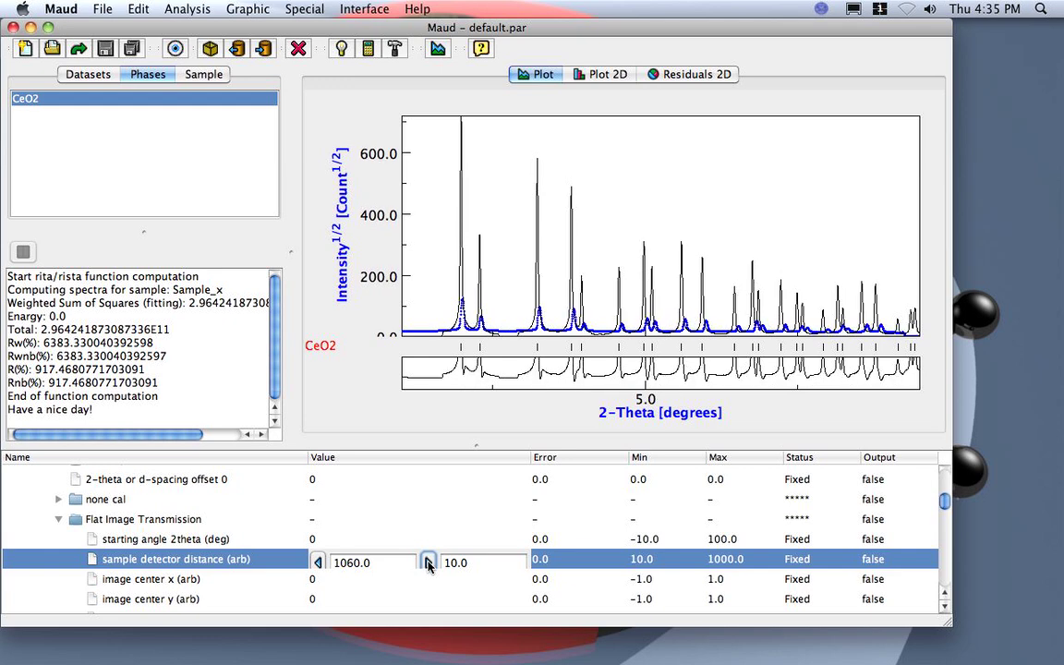
{"action": "left_click", "coordinate": [427, 563]}
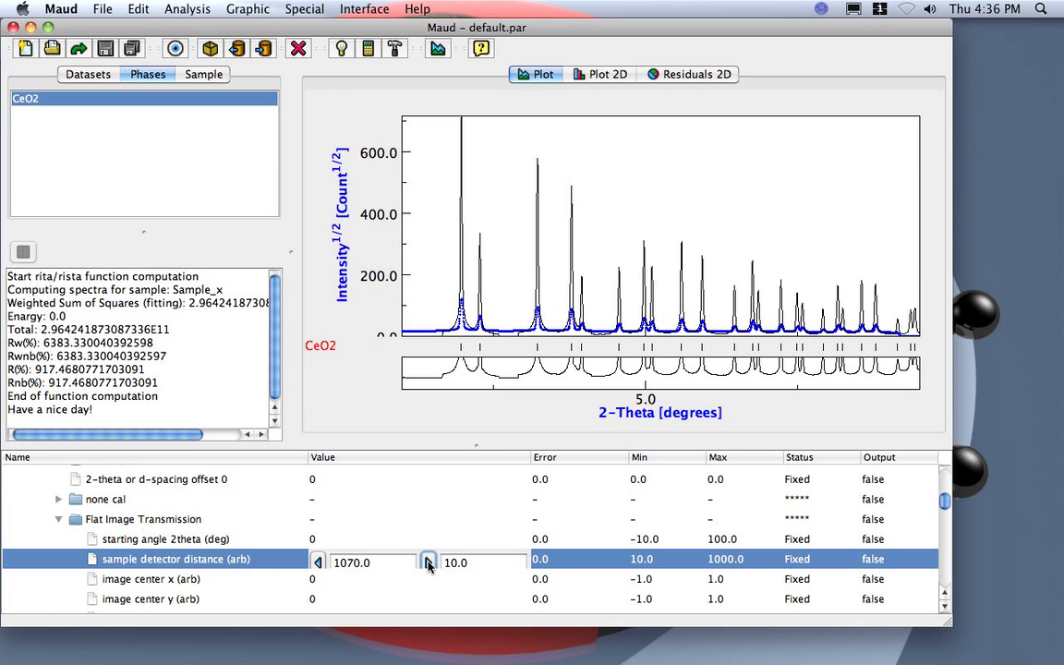
{"action": "left_click", "coordinate": [277, 559]}
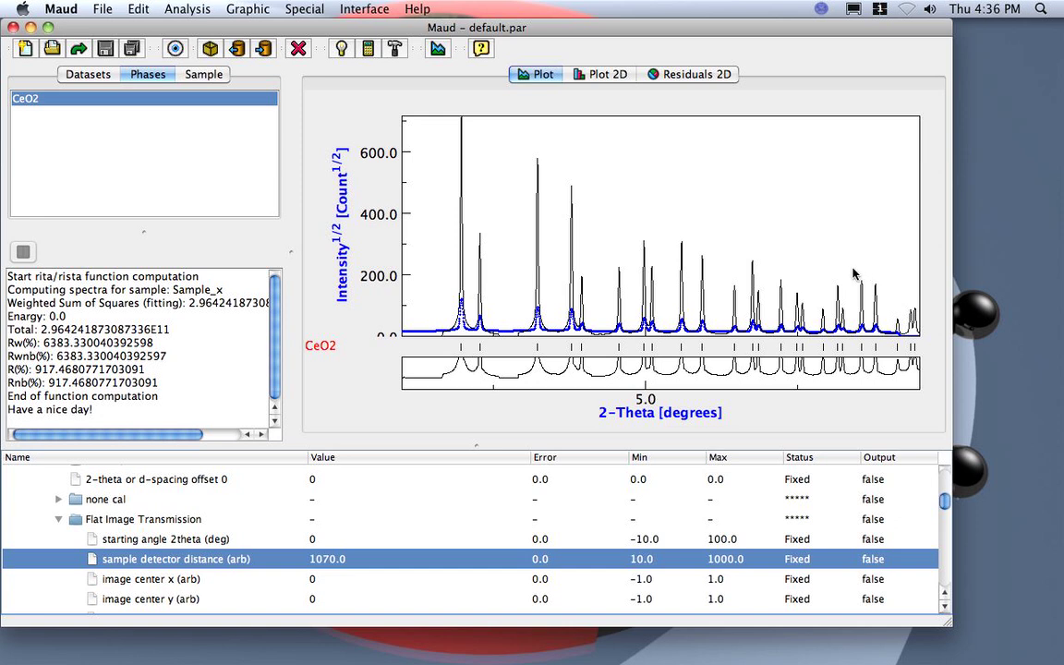
After checking the 8.4–9.5° peaks, lower CeO2APSImage's 2-theta max from 9.5 to 9.0
{"action": "left_click_drag", "start_coordinate": [850, 269], "coordinate": [921, 349]}
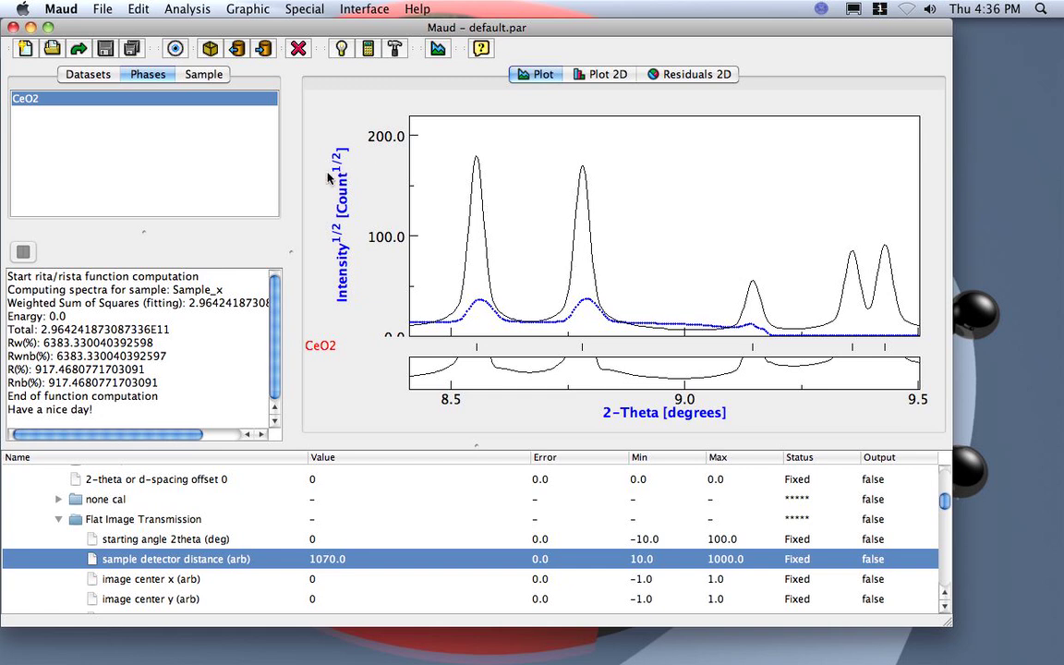
{"action": "double_click", "coordinate": [657, 291]}
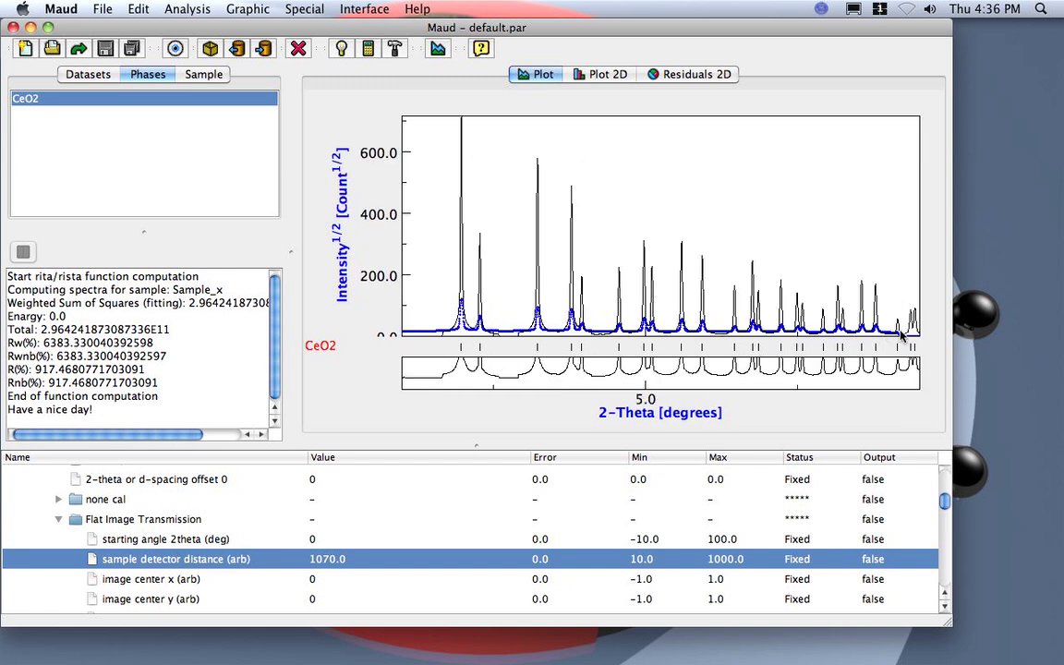
{"action": "left_click", "coordinate": [90, 72]}
{"action": "left_click", "coordinate": [148, 51]}
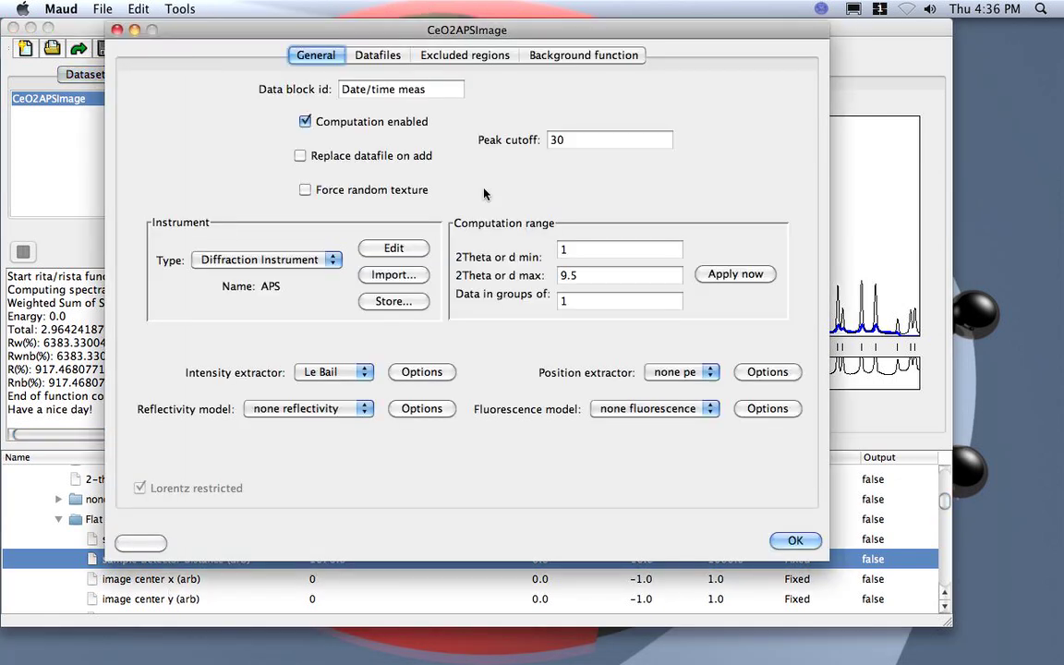
{"action": "left_click", "coordinate": [582, 276]}
{"action": "key", "text": "BackSpace"}
{"action": "type", "text": "0"}
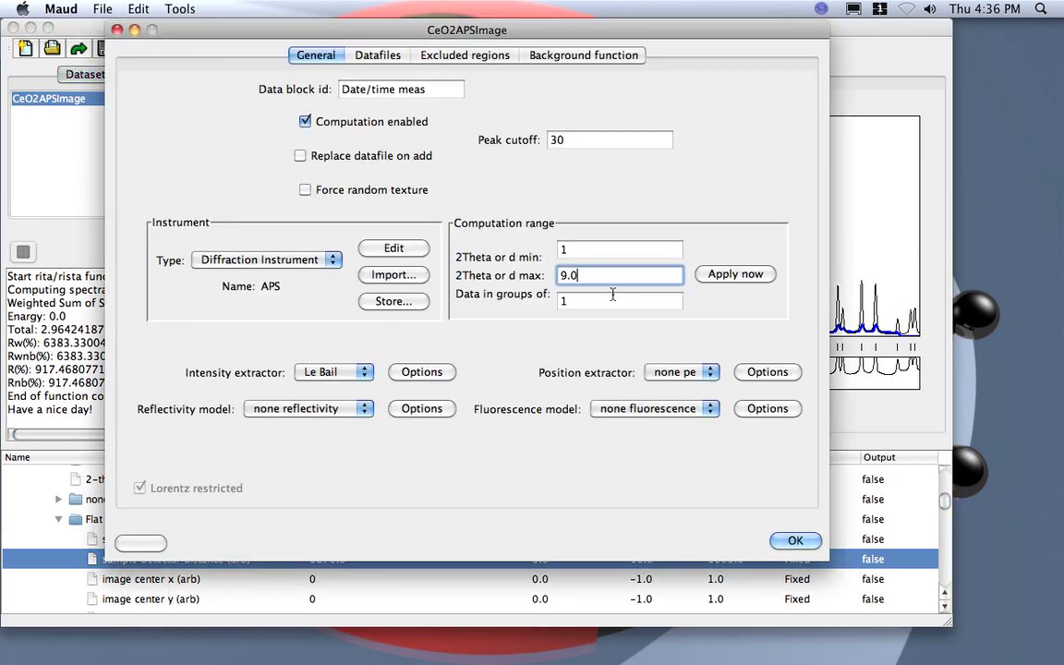
{"action": "left_click", "coordinate": [795, 541]}
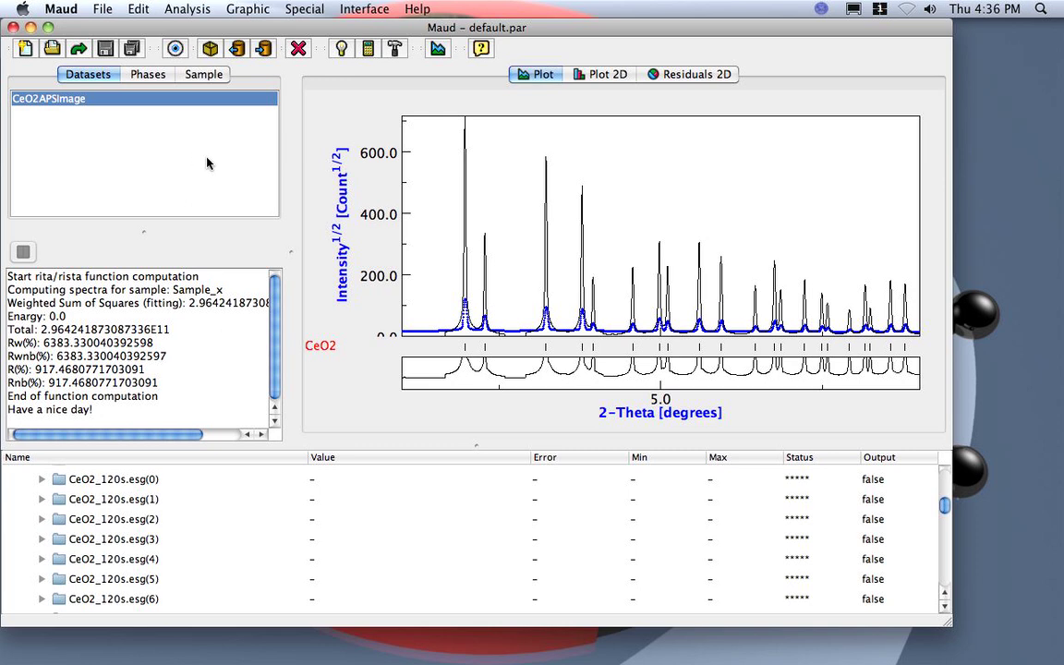
{"action": "left_click", "coordinate": [157, 75]}
Change the CeO2 phase's line broadening model from Delf to None and confirm
{"action": "double_click", "coordinate": [122, 98]}
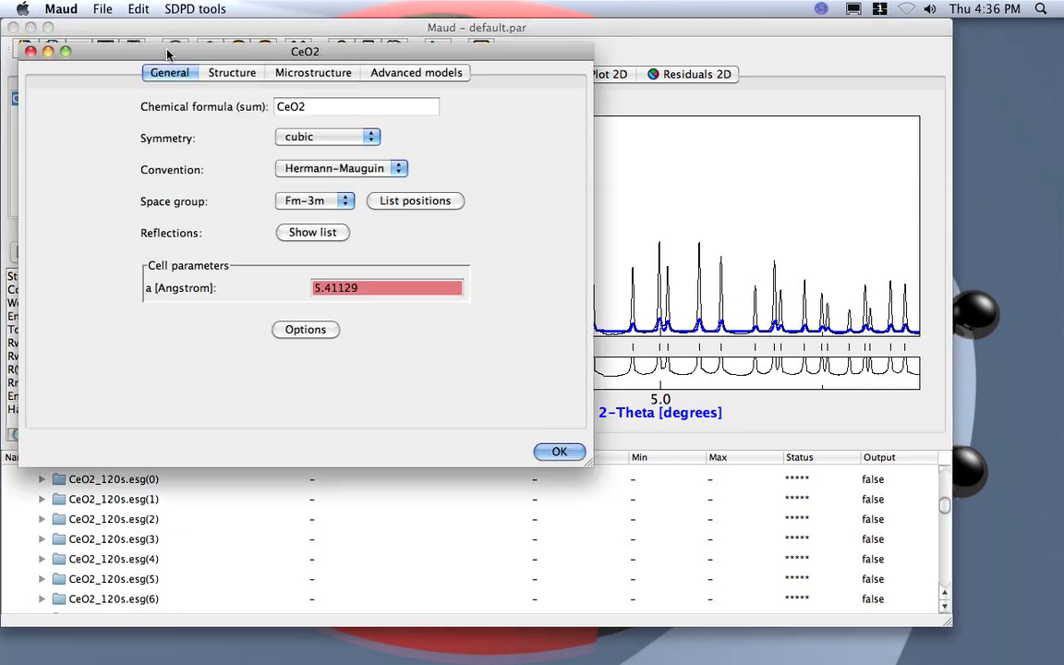
{"action": "left_click_drag", "start_coordinate": [209, 58], "coordinate": [244, 72]}
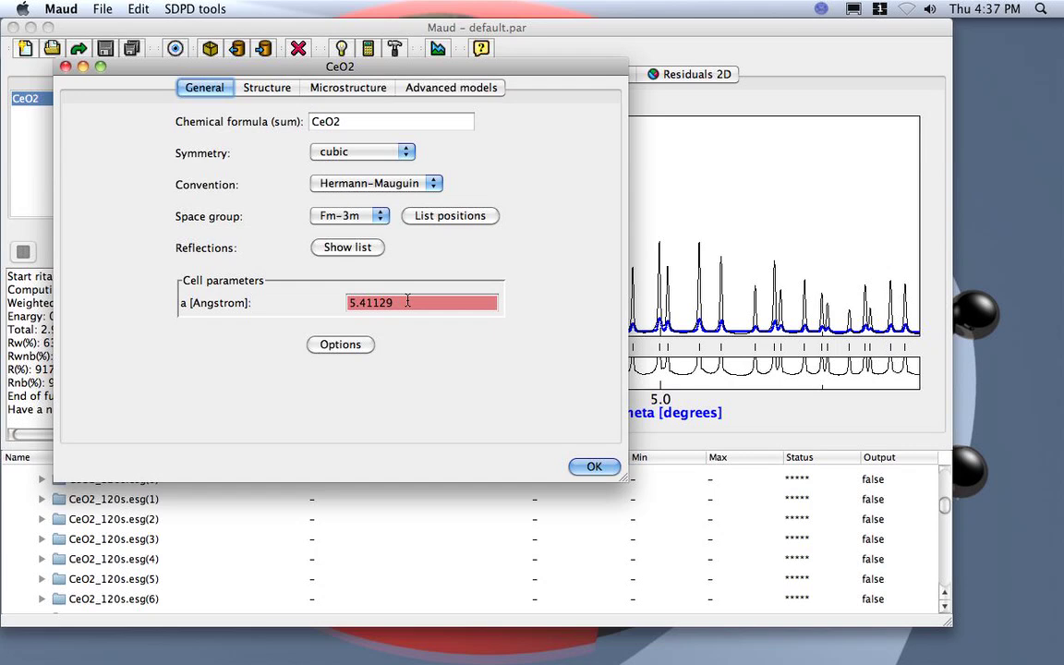
{"action": "left_click", "coordinate": [360, 90]}
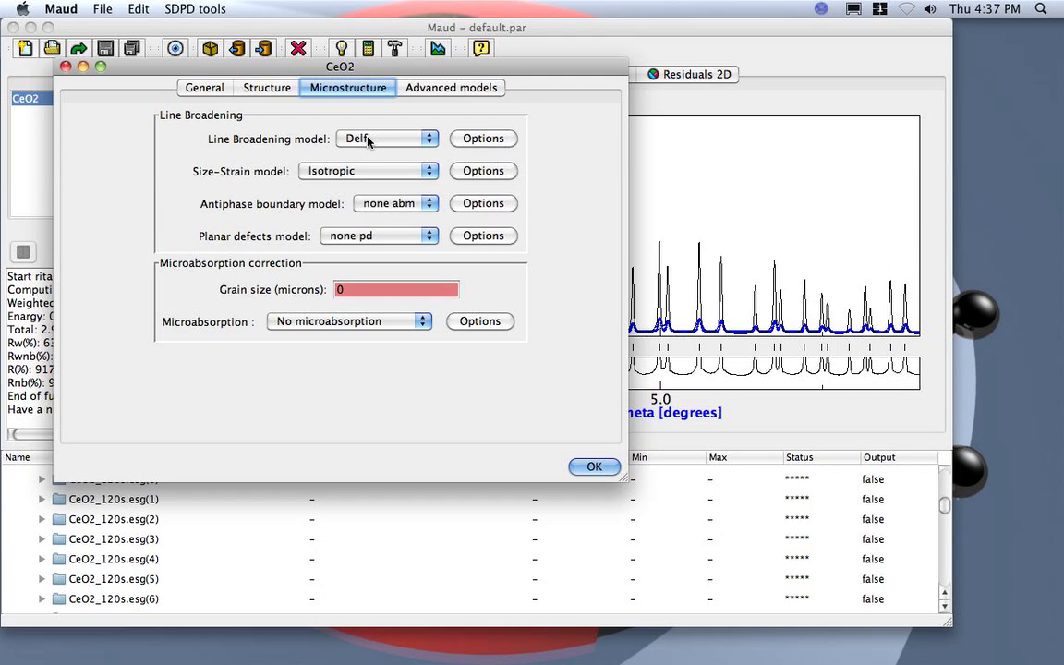
{"action": "left_click", "coordinate": [367, 139]}
{"action": "left_click", "coordinate": [368, 129]}
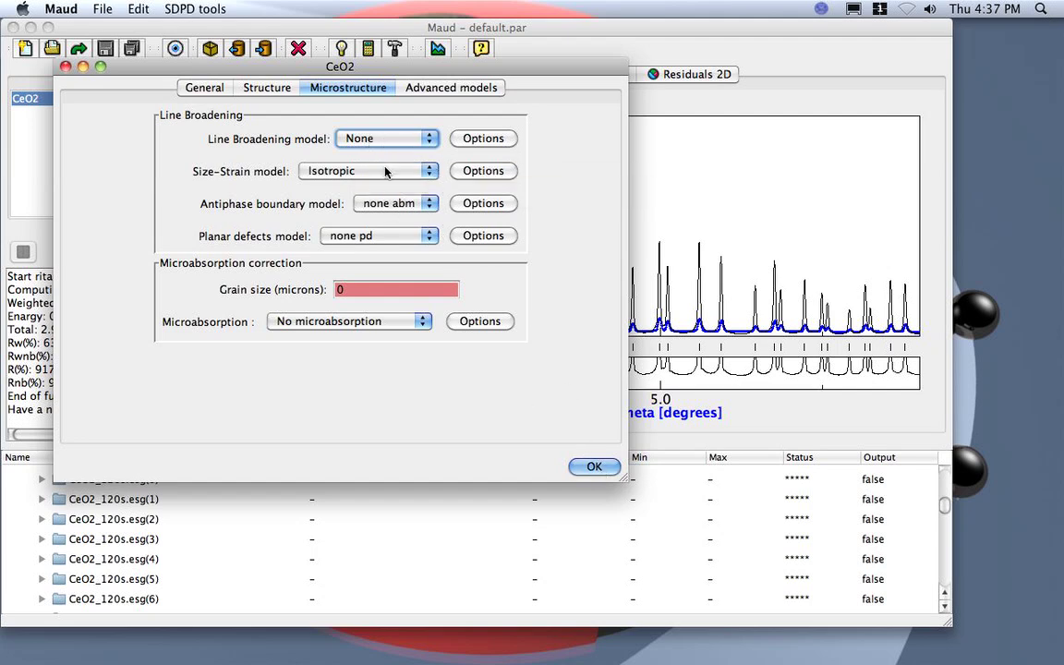
{"action": "left_click", "coordinate": [605, 466]}
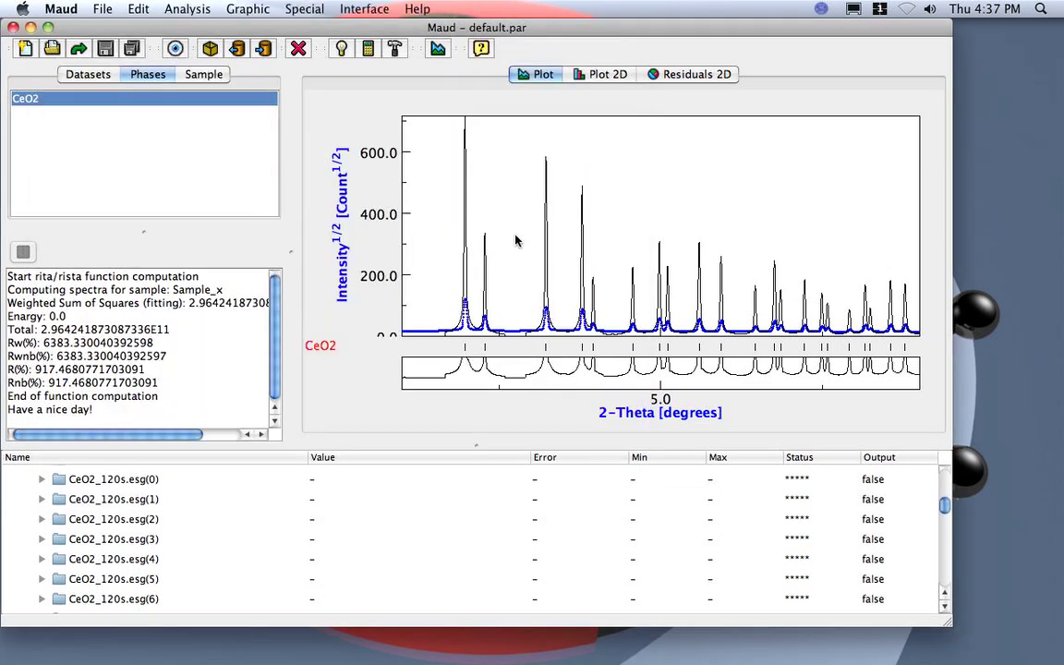
Recompute the CeO2 spectrum with the updated settings
{"action": "left_click", "coordinate": [339, 46]}
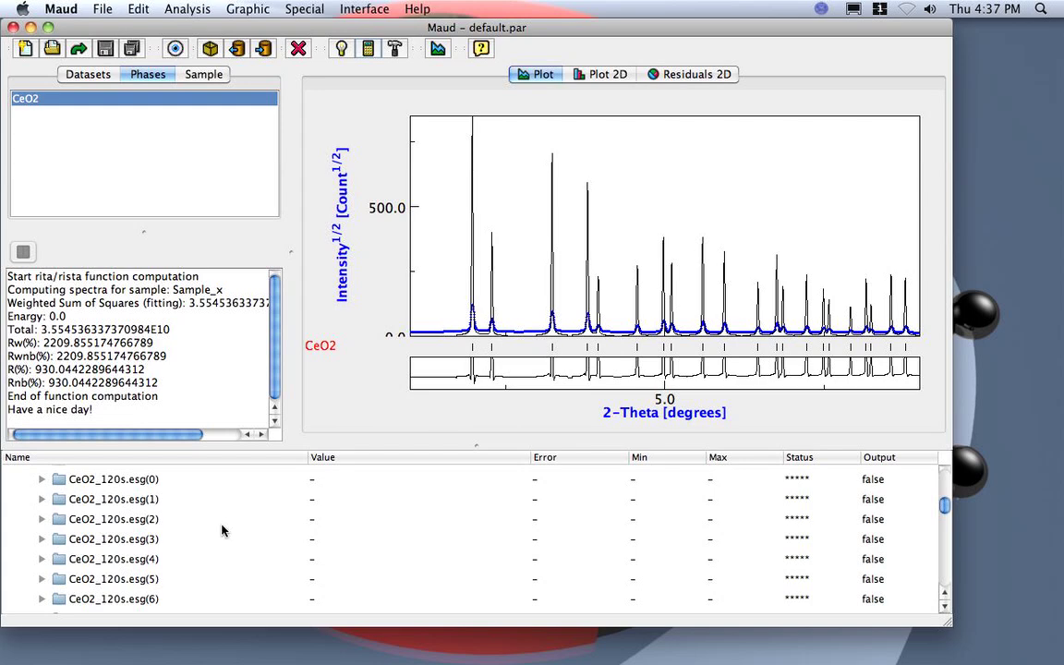
{"action": "scroll", "coordinate": [222, 529], "scroll_direction": "up", "scroll_amount": 5}
{"action": "scroll", "coordinate": [222, 529], "scroll_direction": "up", "scroll_amount": 1}
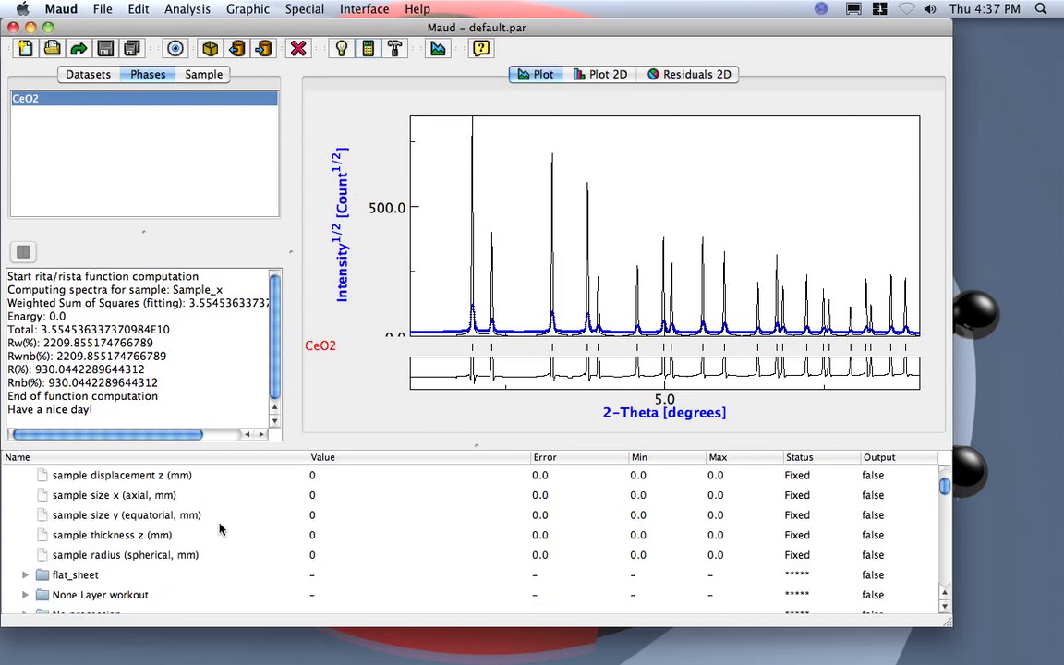
{"action": "left_click_drag", "start_coordinate": [945, 484], "coordinate": [945, 506]}
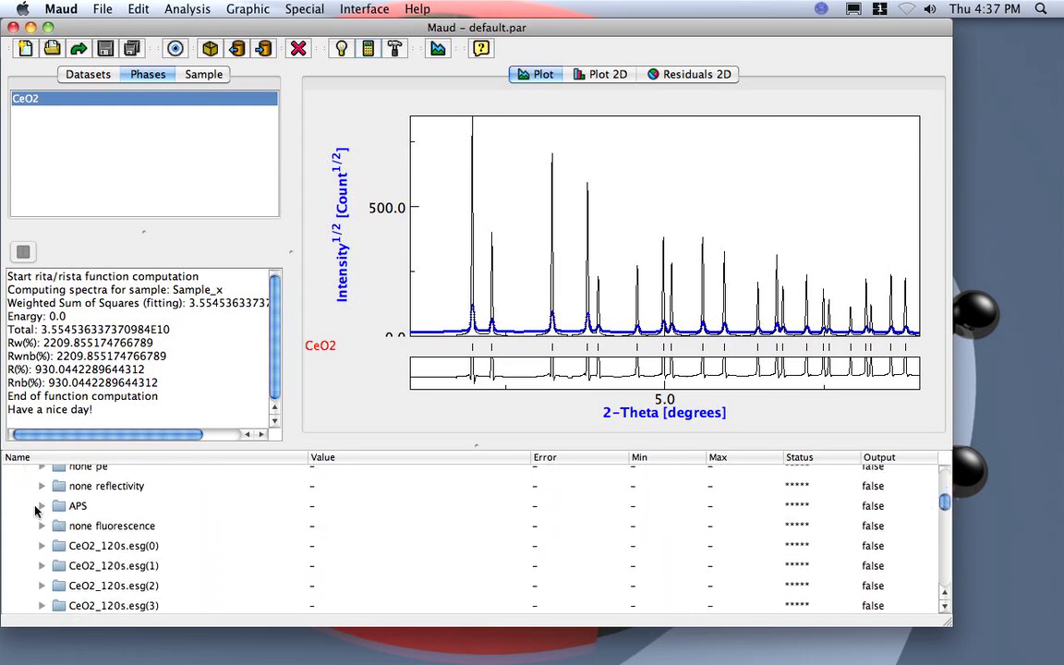
Set the APS Intensity step to 1 and step the scale factor down from 2.0 to 1.0
{"action": "left_click", "coordinate": [41, 505]}
{"action": "left_click", "coordinate": [330, 526]}
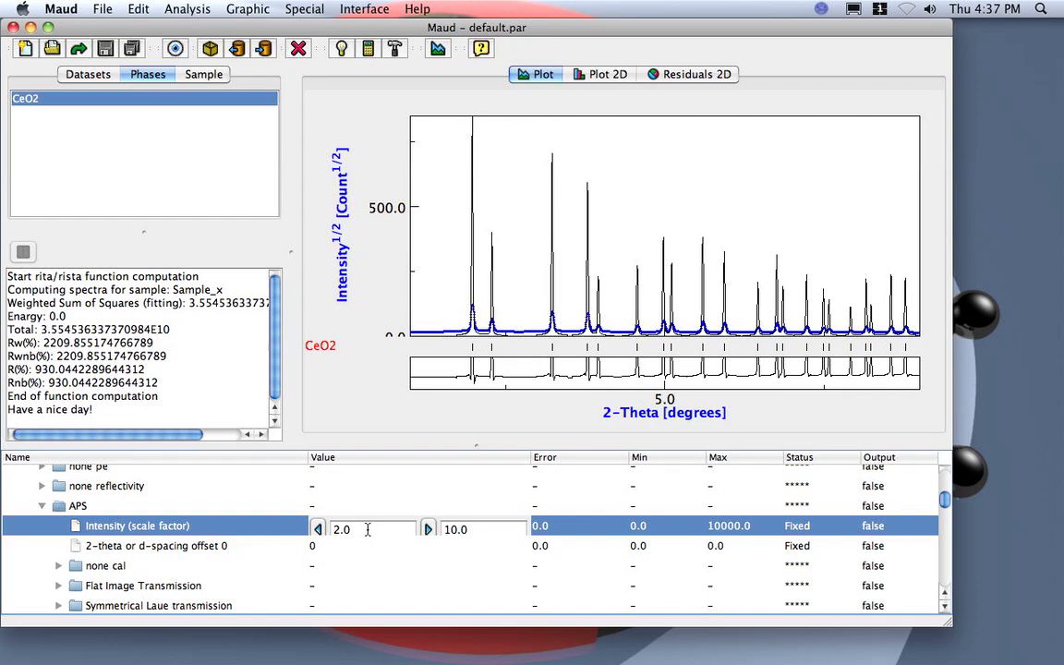
{"action": "double_click", "coordinate": [452, 530]}
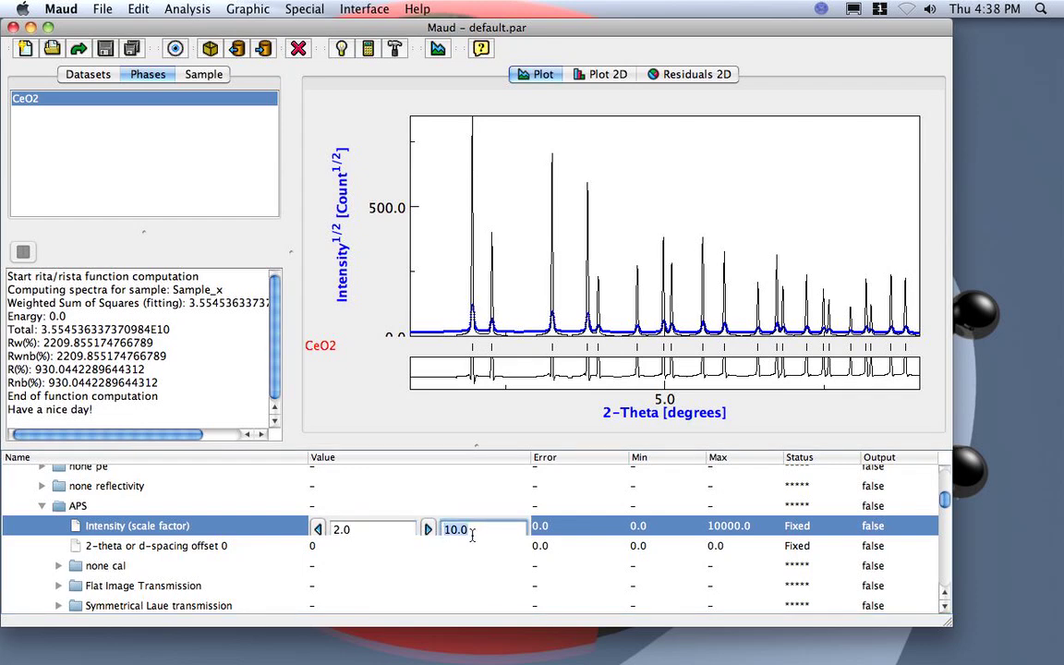
{"action": "type", "text": "1"}
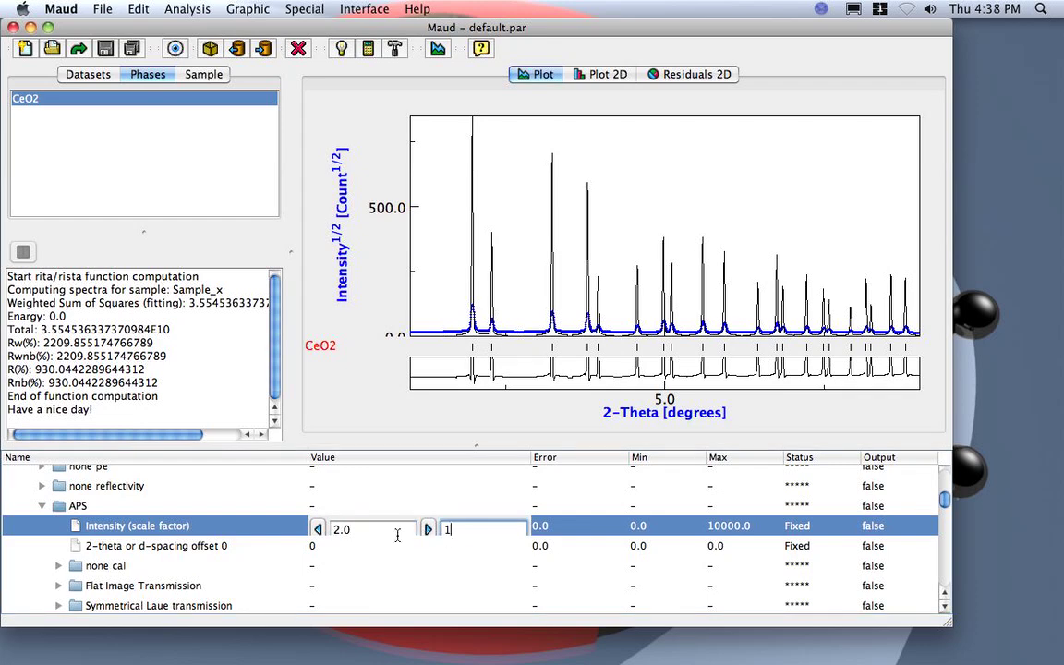
{"action": "left_click", "coordinate": [318, 529]}
{"action": "left_click", "coordinate": [445, 529]}
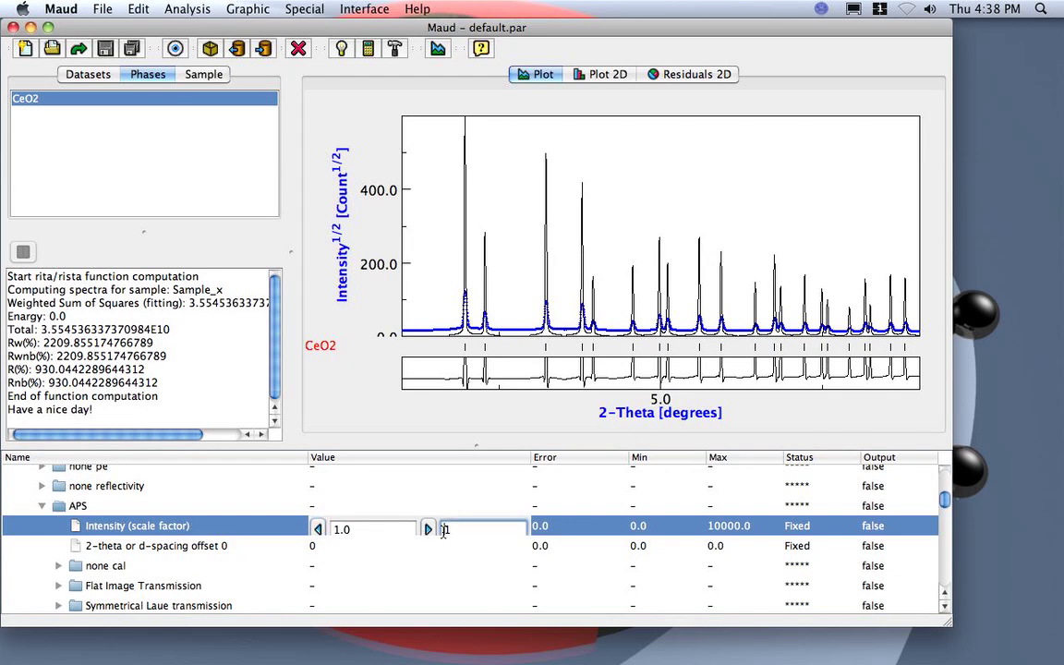